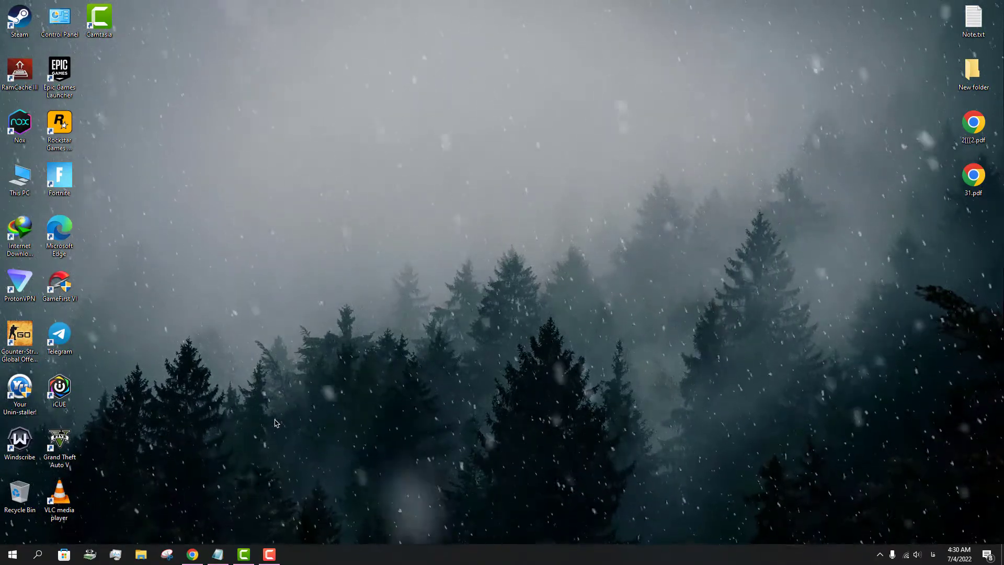
Step: Bring up the Note.txt window that holds the lusrmgr.msc command
{"action": "left_click", "coordinate": [218, 556]}
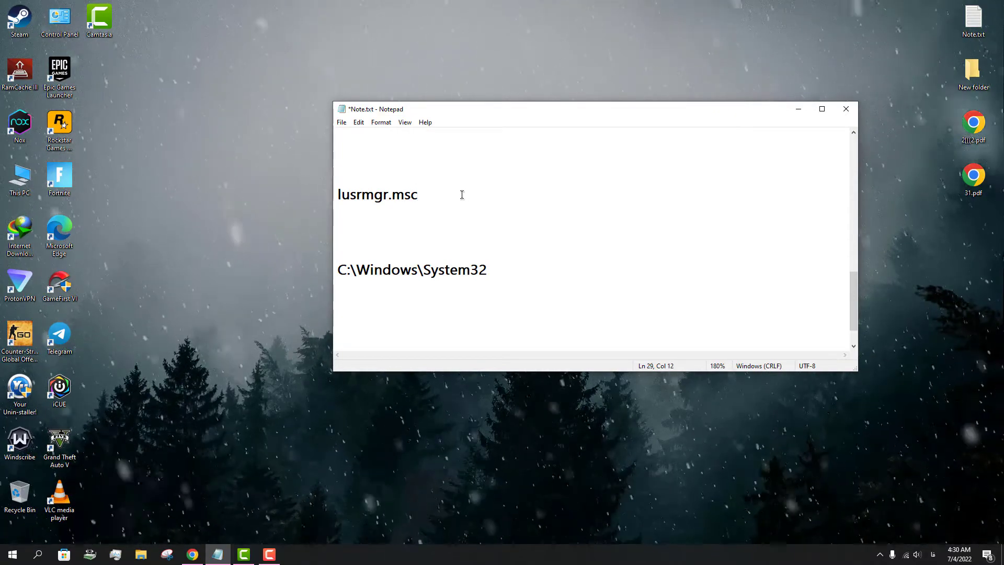
{"action": "left_click_drag", "start_coordinate": [461, 194], "coordinate": [356, 194]}
{"action": "left_click", "coordinate": [528, 197]}
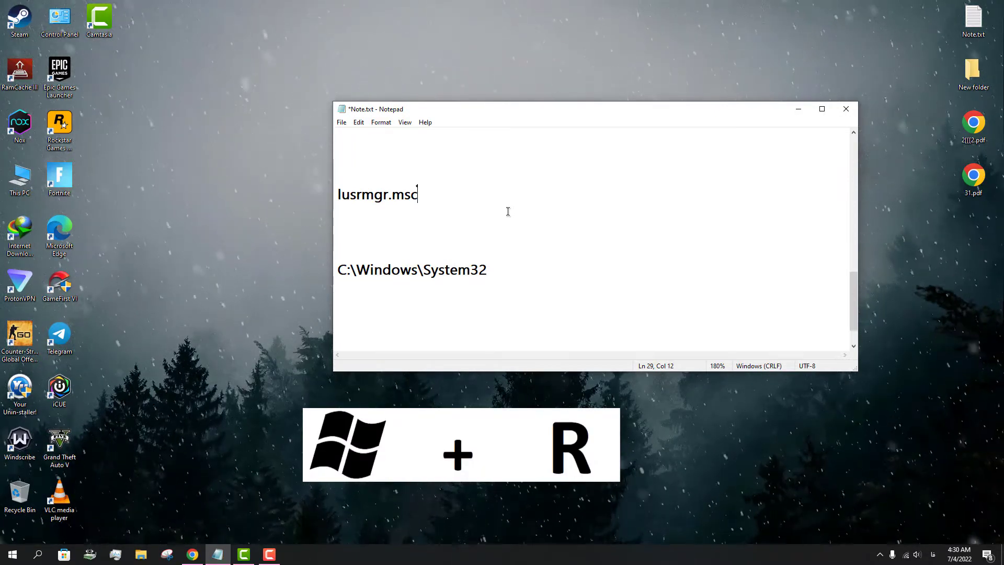
Step: Copy lusrmgr.msc from the note into the Run dialog, replacing the existing entry, and launch it
{"action": "key", "text": "super+r"}
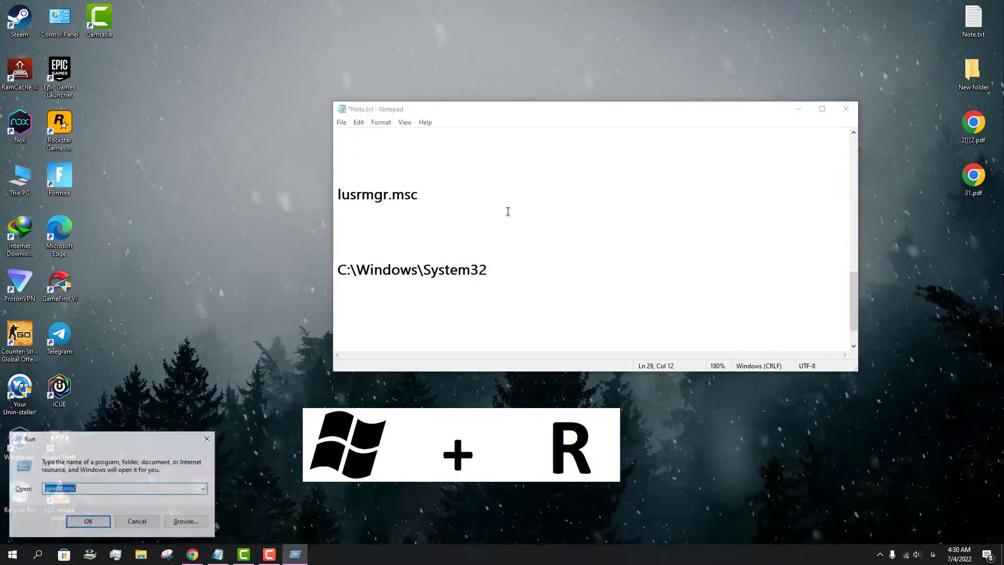
{"action": "left_click_drag", "start_coordinate": [134, 445], "coordinate": [209, 270]}
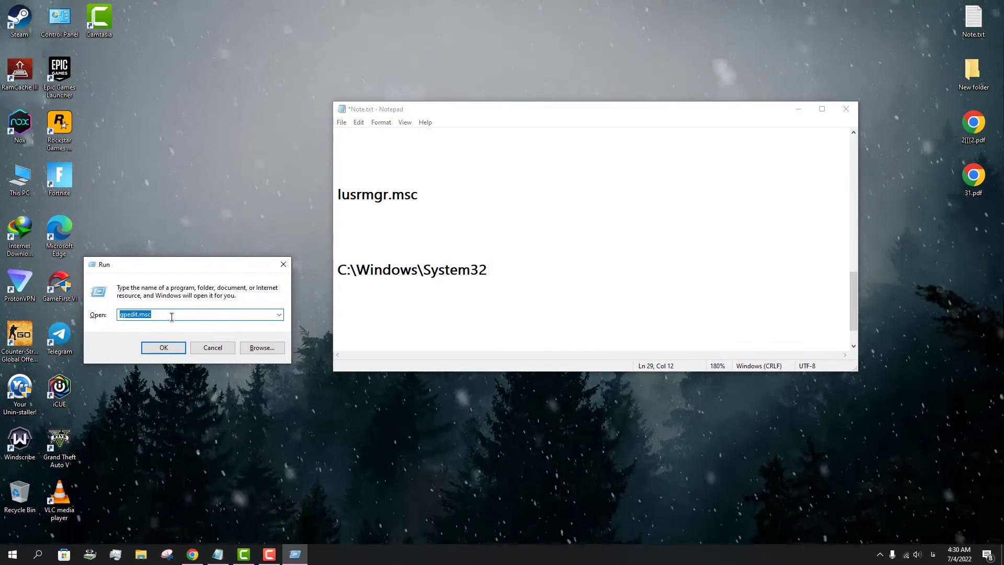
{"action": "key", "text": "BackSpace"}
{"action": "left_click", "coordinate": [427, 195]}
{"action": "left_click_drag", "start_coordinate": [427, 195], "coordinate": [337, 195]}
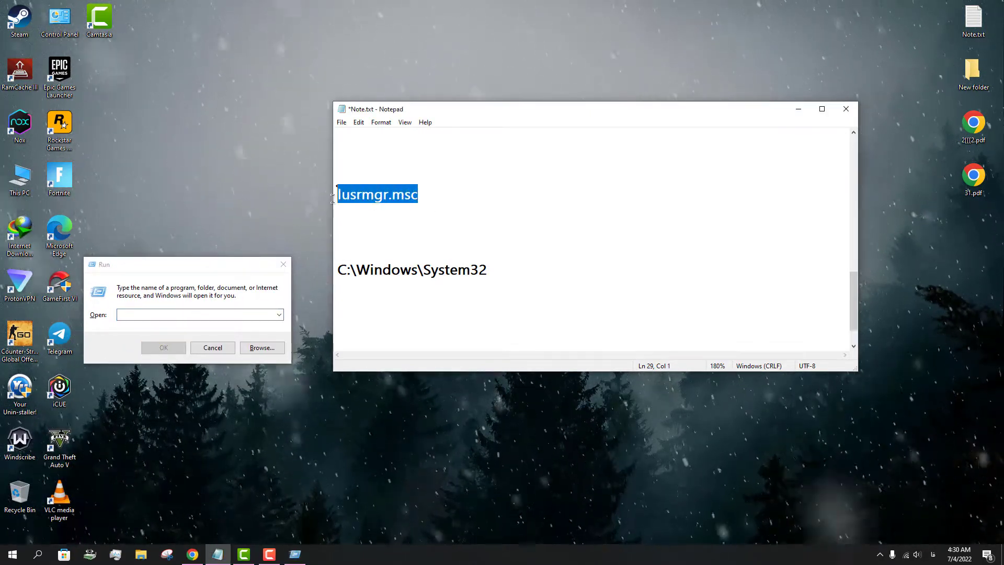
{"action": "right_click", "coordinate": [372, 197]}
{"action": "left_click", "coordinate": [398, 230]}
{"action": "left_click", "coordinate": [190, 313]}
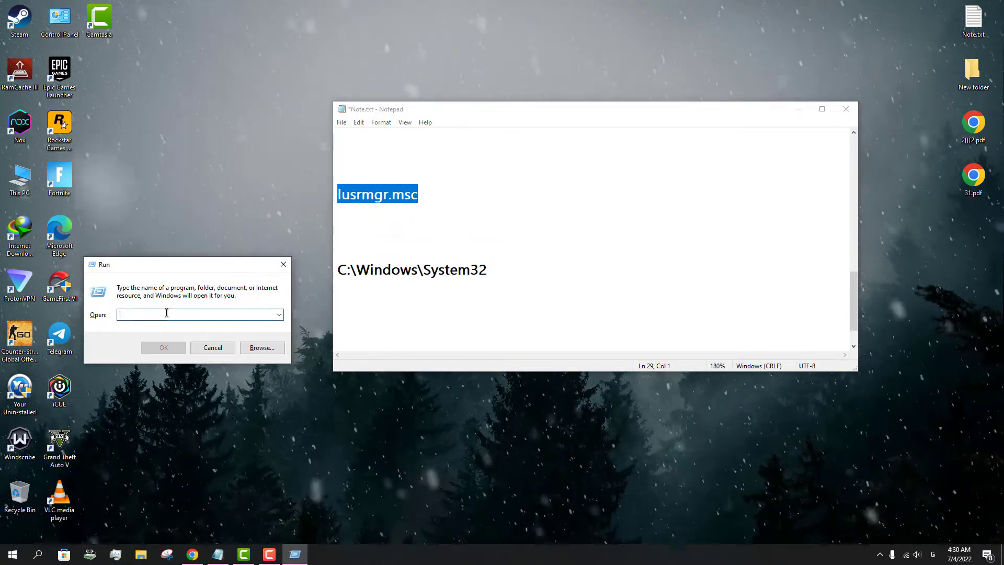
{"action": "right_click", "coordinate": [127, 314]}
{"action": "left_click", "coordinate": [151, 356]}
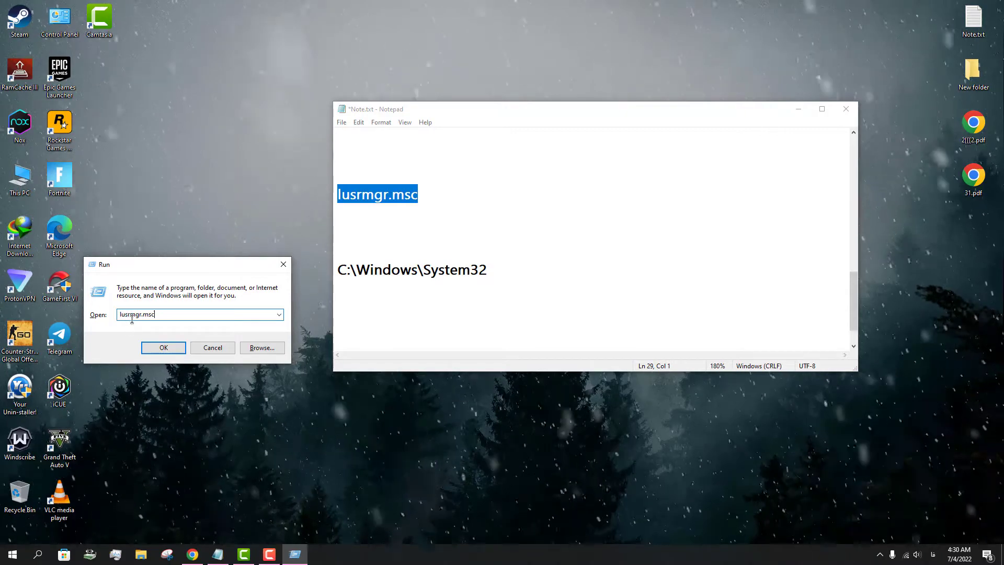
{"action": "left_click", "coordinate": [163, 347]}
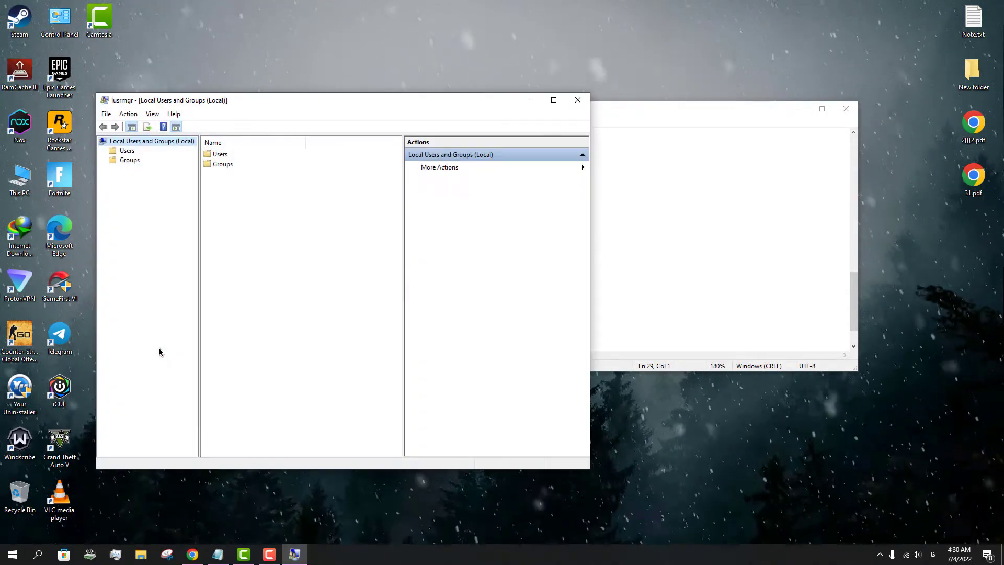
Step: In the Users folder, reset the logged-in user's account password by entering and confirming a new password
{"action": "left_click", "coordinate": [119, 151]}
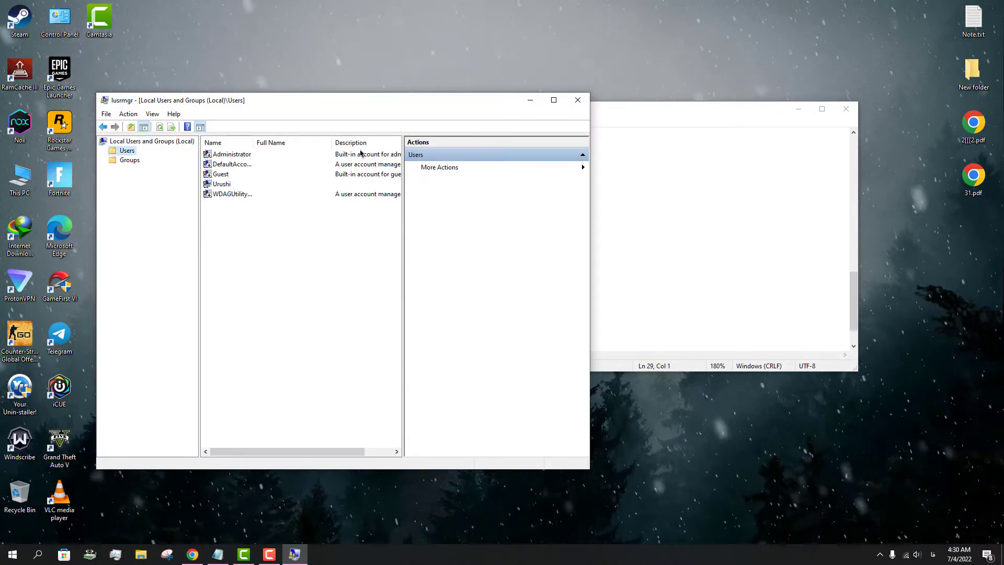
{"action": "left_click_drag", "start_coordinate": [308, 105], "coordinate": [383, 116]}
{"action": "left_click", "coordinate": [296, 196]}
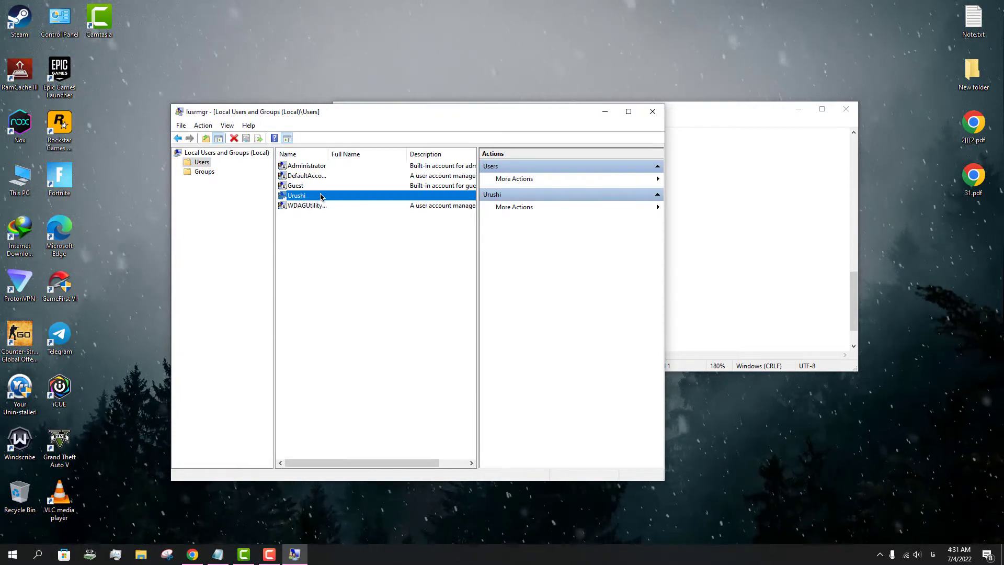
{"action": "right_click", "coordinate": [292, 198]}
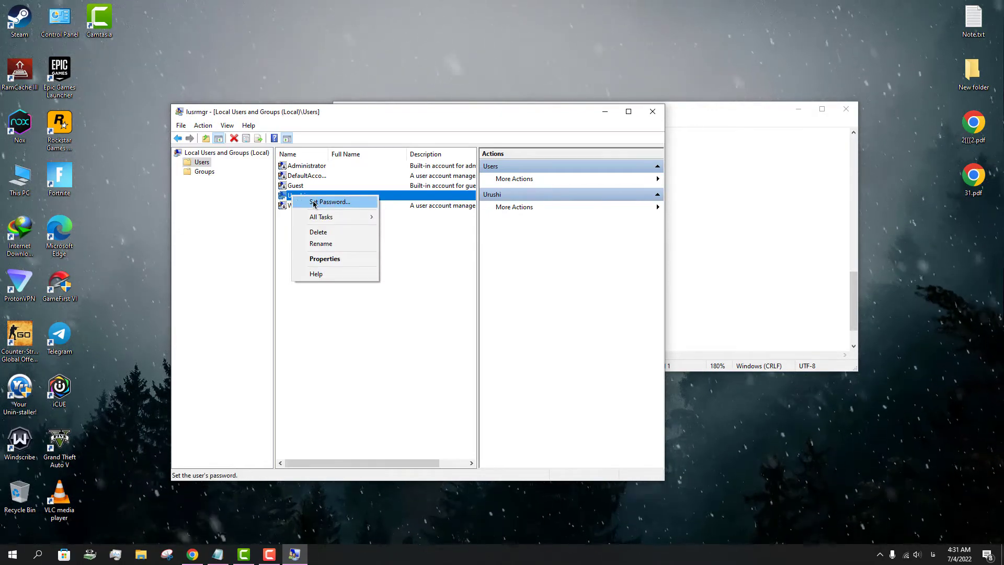
{"action": "left_click", "coordinate": [315, 203]}
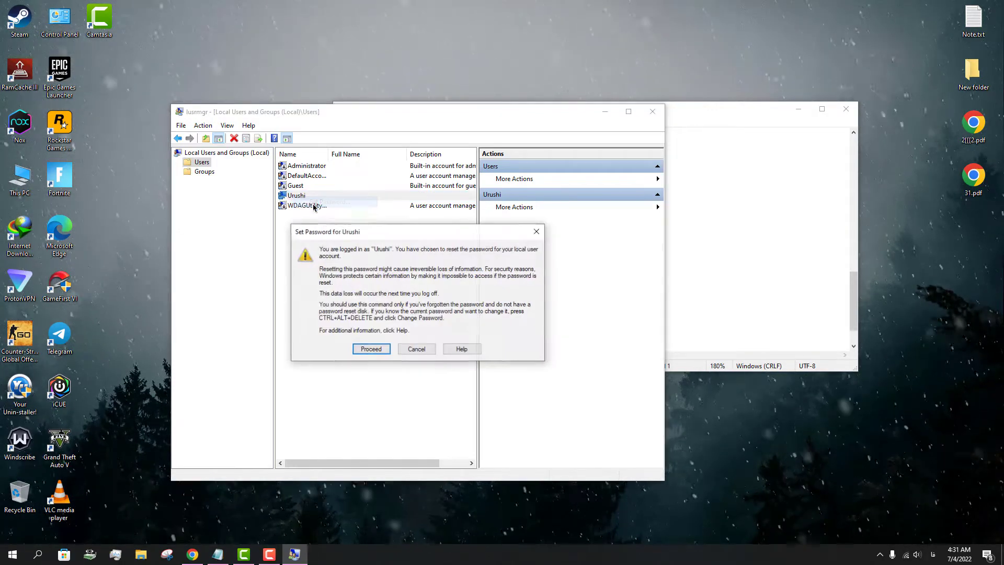
{"action": "left_click", "coordinate": [361, 352]}
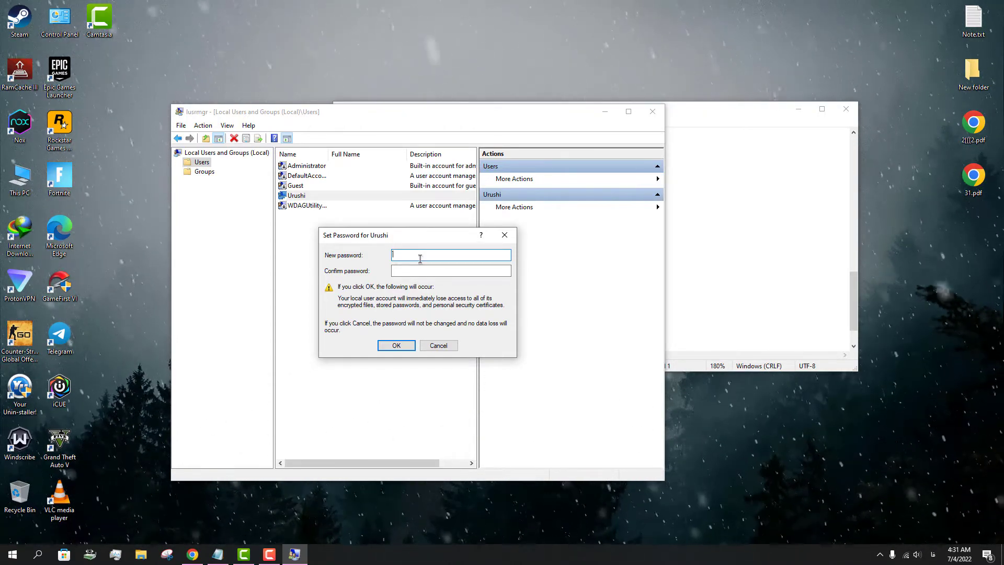
{"action": "type", "text": "1"}
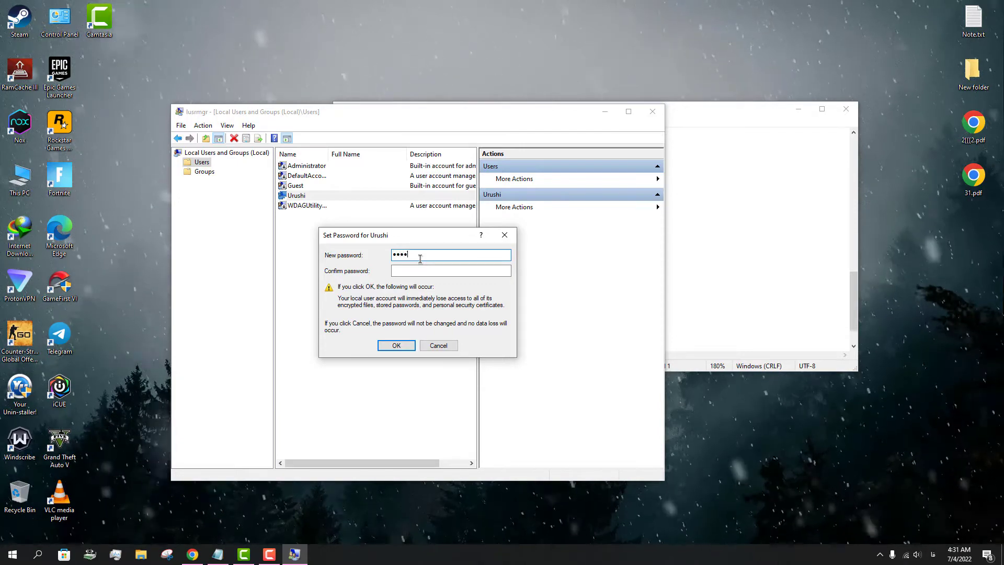
{"action": "left_click", "coordinate": [404, 270]}
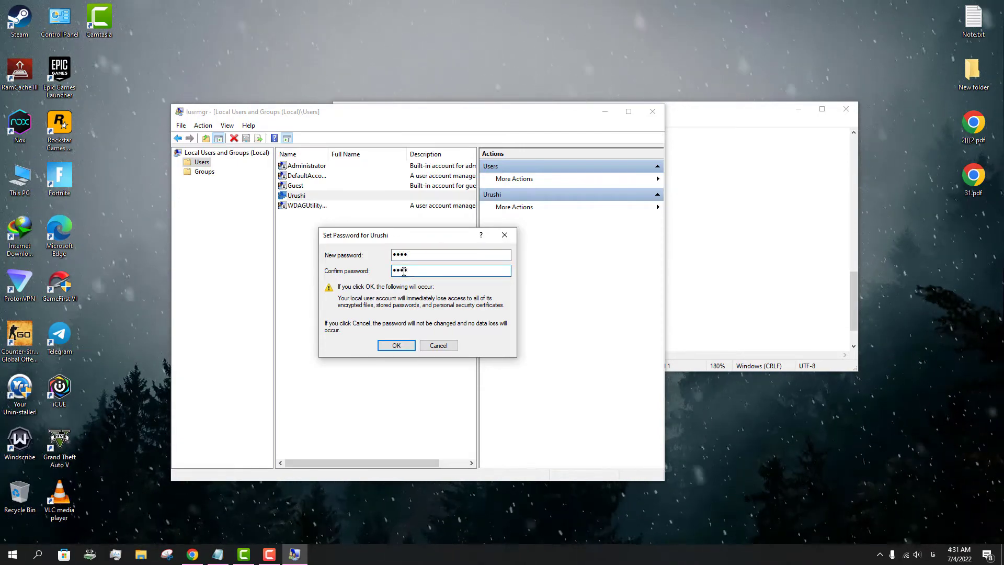
{"action": "left_click", "coordinate": [405, 346]}
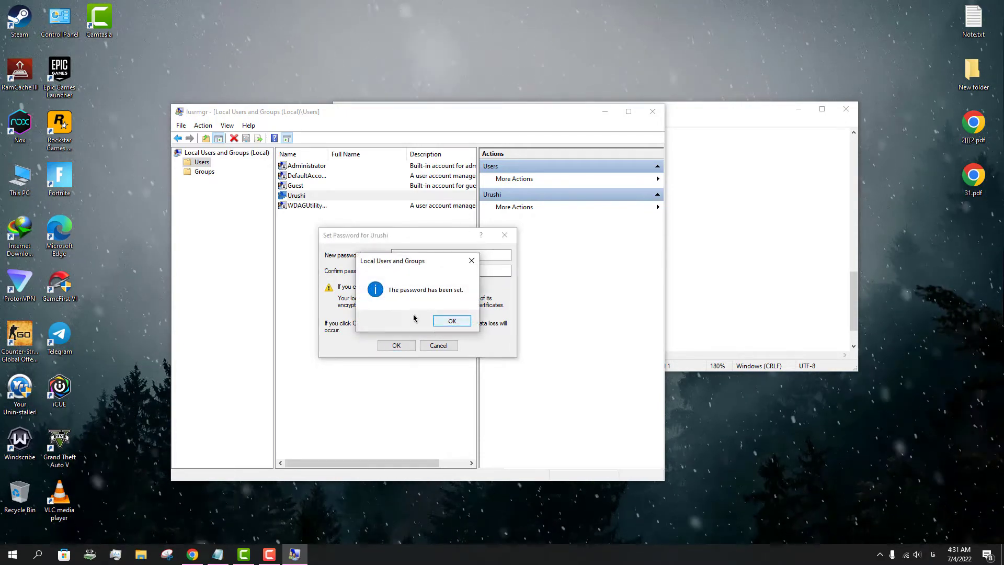
{"action": "left_click", "coordinate": [447, 322]}
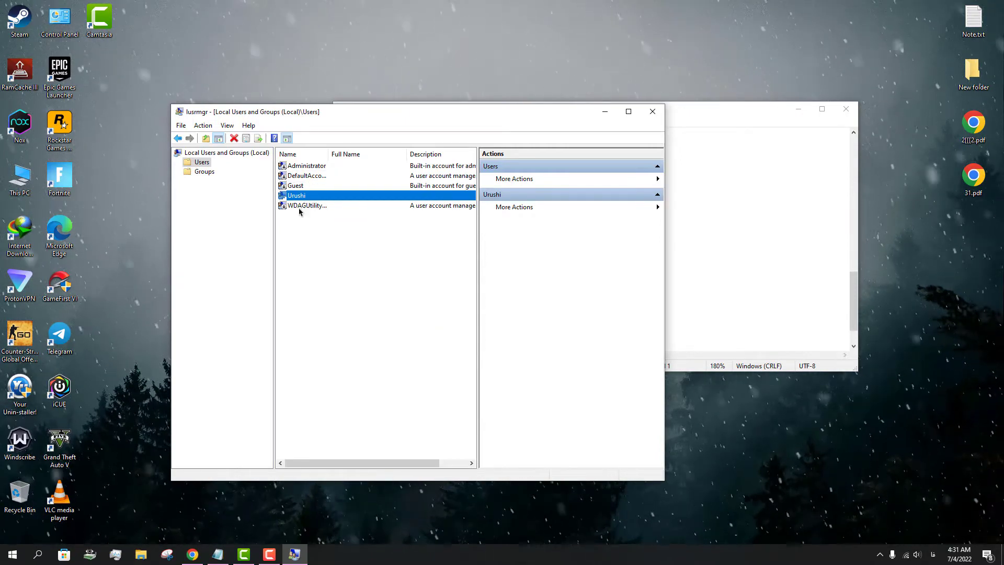
Step: Maximize the Local Users and Groups window and widen the Name column so account names show in full
{"action": "right_click", "coordinate": [303, 167]}
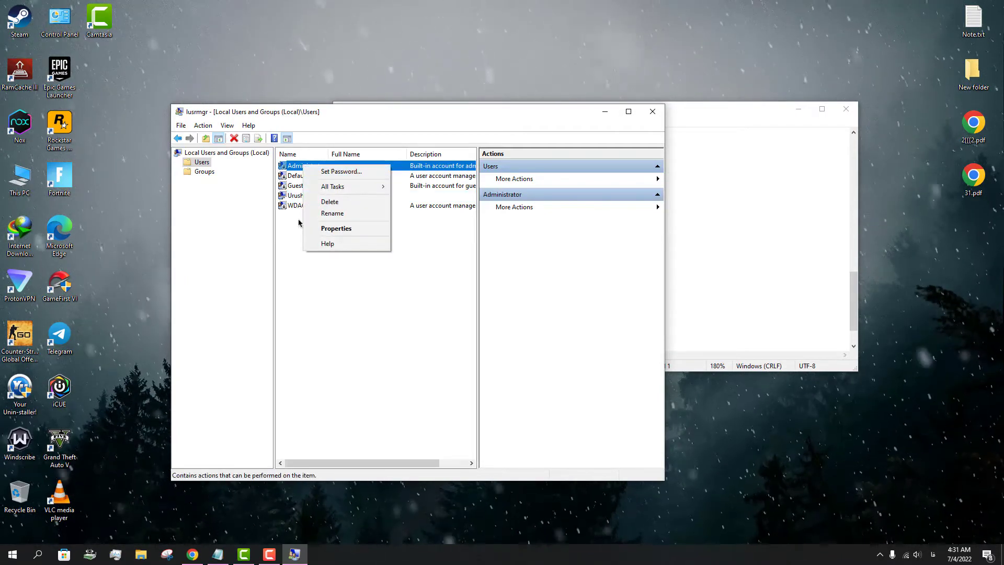
{"action": "left_click", "coordinate": [332, 212]}
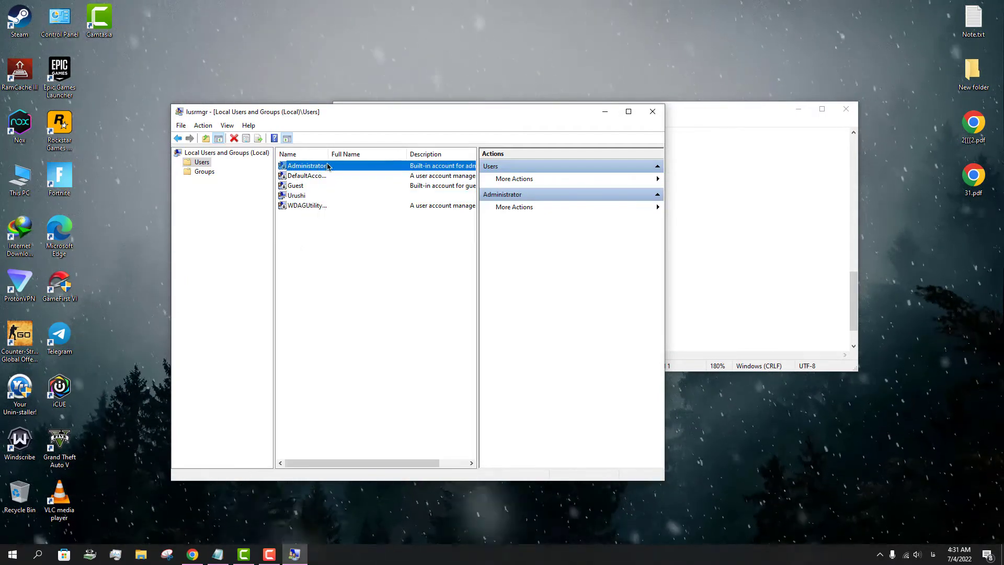
{"action": "left_click", "coordinate": [629, 112]}
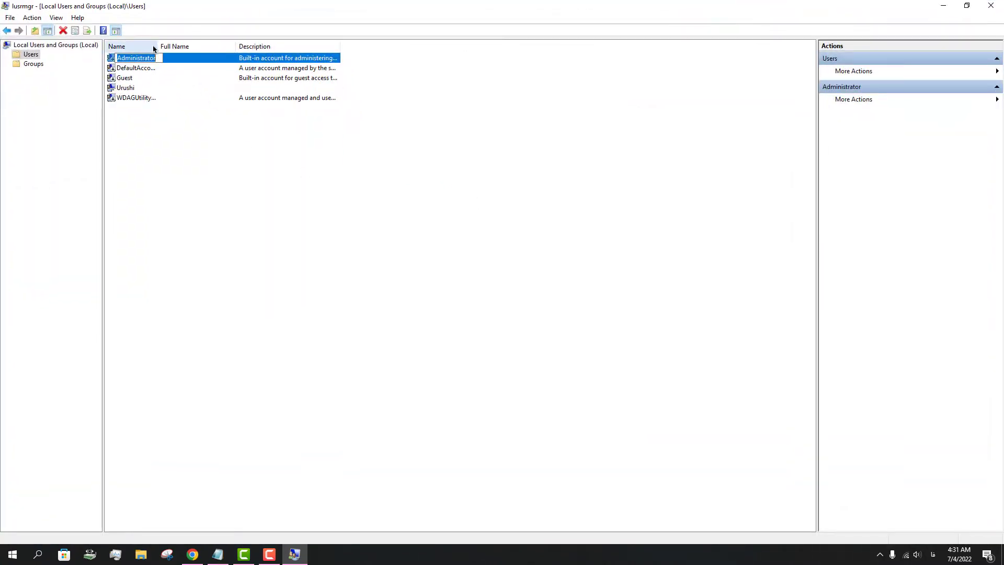
{"action": "left_click_drag", "start_coordinate": [157, 47], "coordinate": [275, 47]}
{"action": "left_click", "coordinate": [188, 155]}
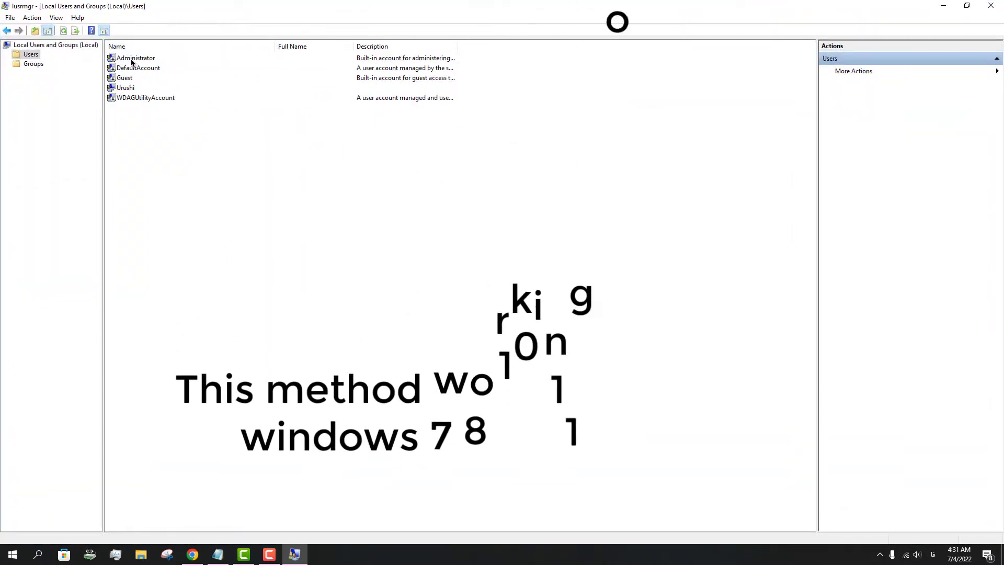
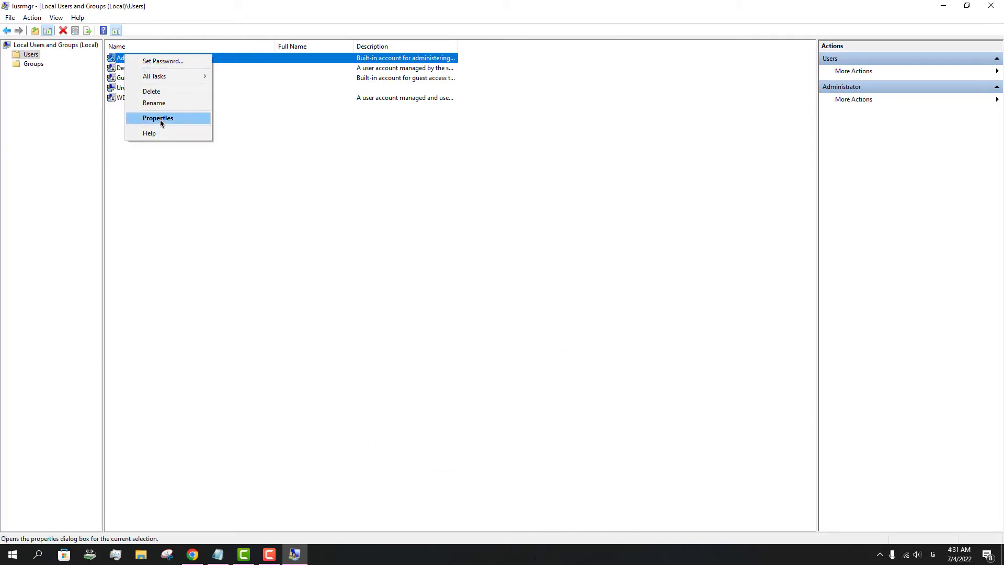
Step: Enable the built-in Administrator account by clearing "Account is disabled" in its properties
{"action": "left_click", "coordinate": [160, 119]}
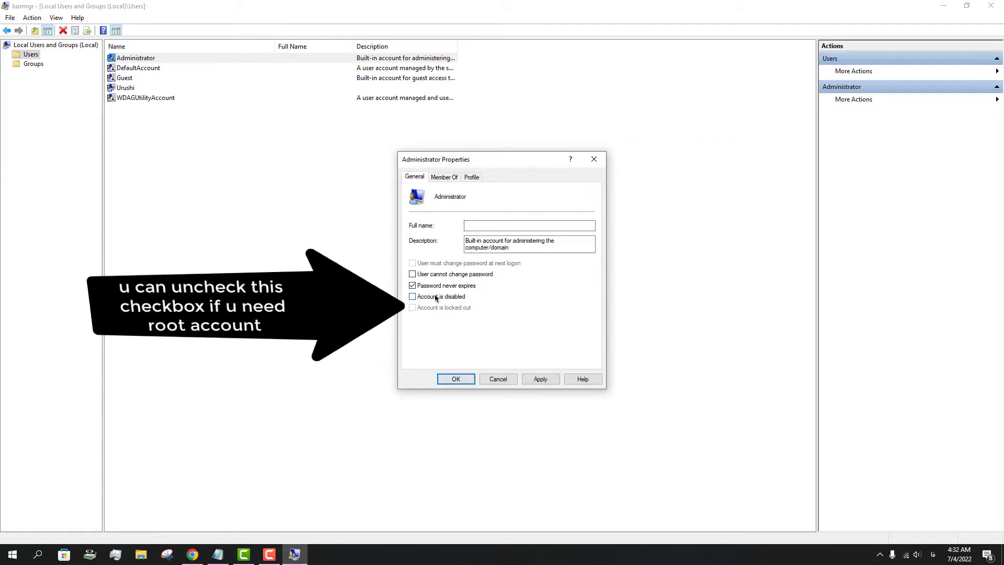
{"action": "left_click", "coordinate": [412, 297]}
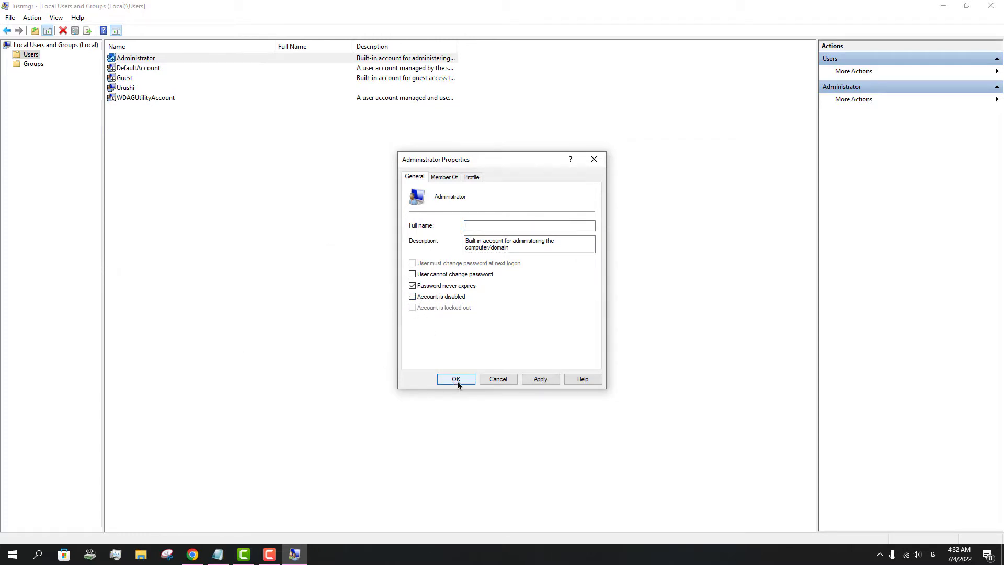
{"action": "left_click", "coordinate": [455, 379]}
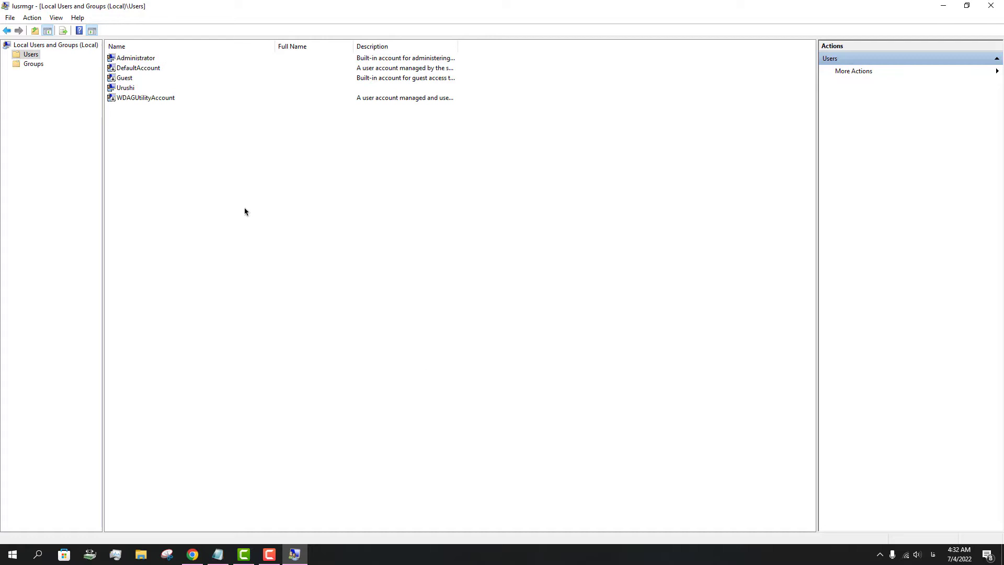
{"action": "left_click", "coordinate": [130, 60]}
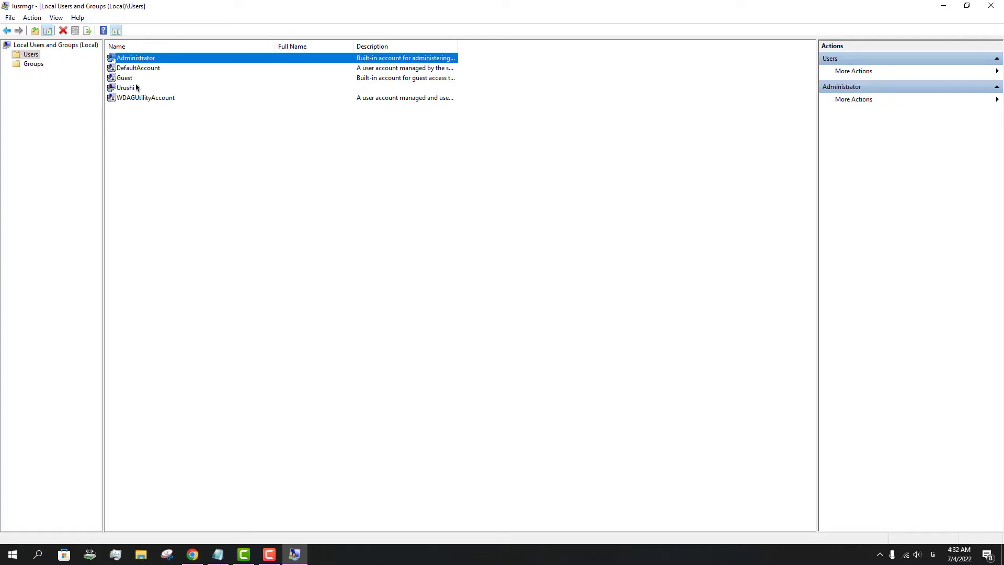
{"action": "left_click", "coordinate": [2, 558]}
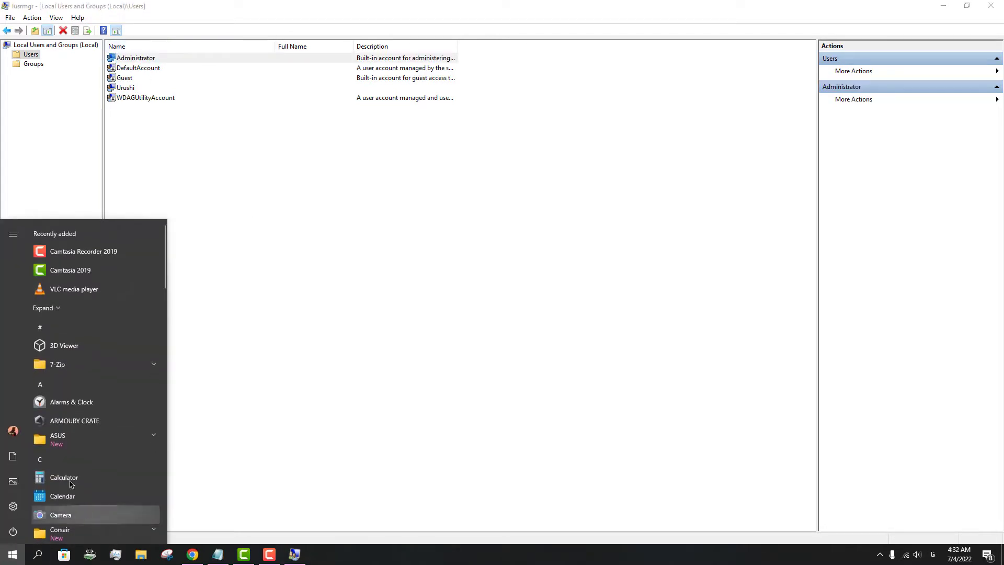
{"action": "mouse_move", "coordinate": [11, 435]}
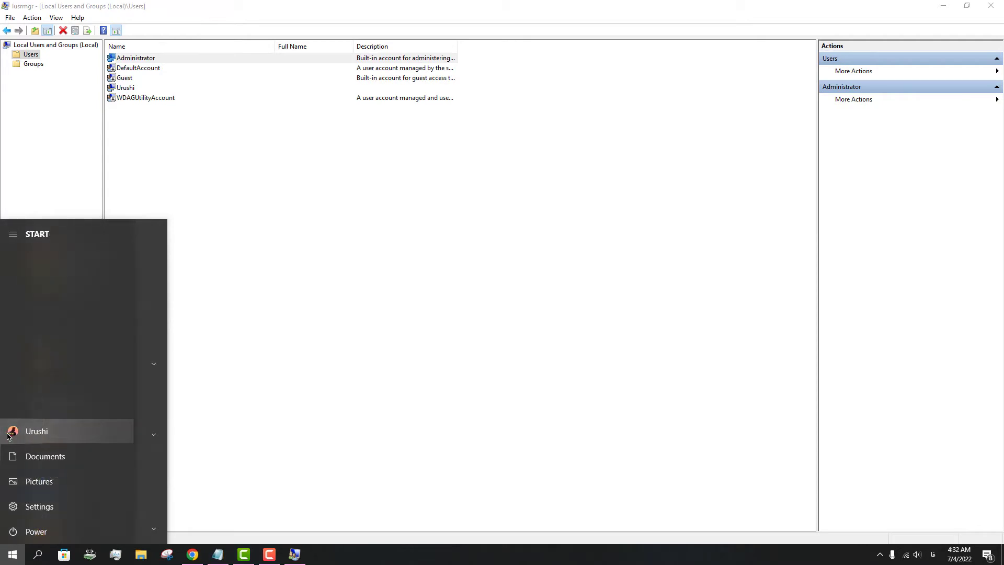
{"action": "left_click", "coordinate": [427, 392]}
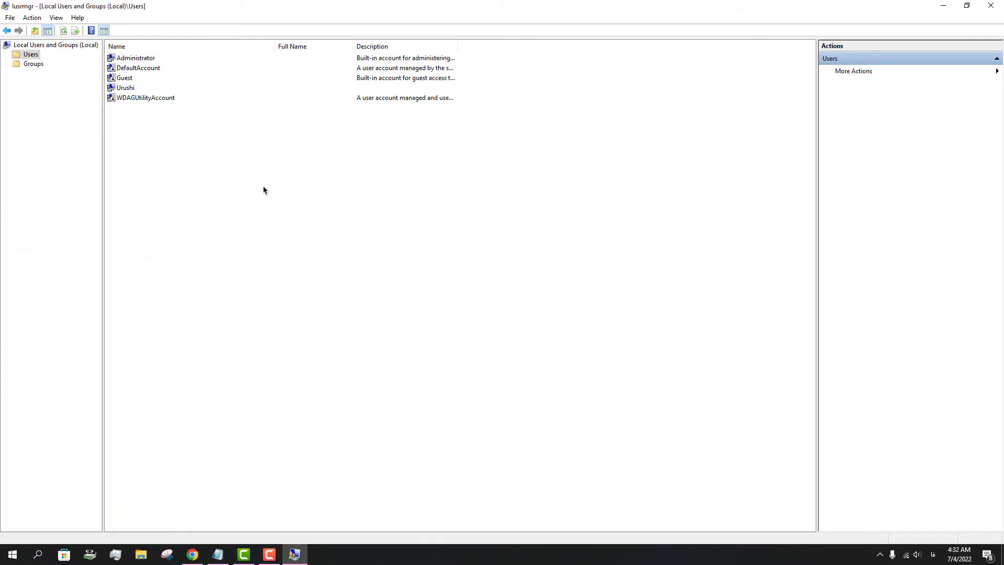
{"action": "left_click", "coordinate": [944, 8]}
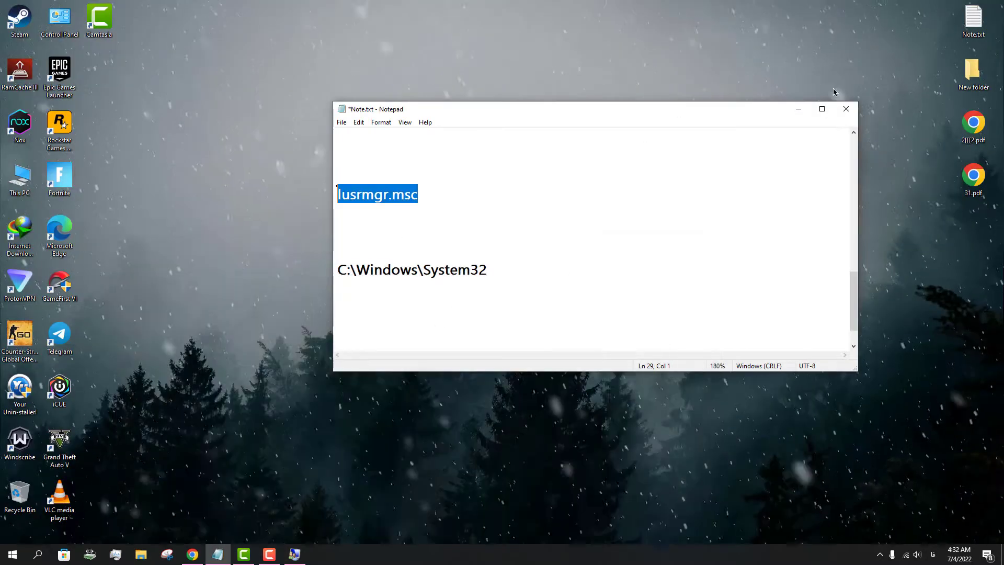
{"action": "left_click", "coordinate": [464, 227]}
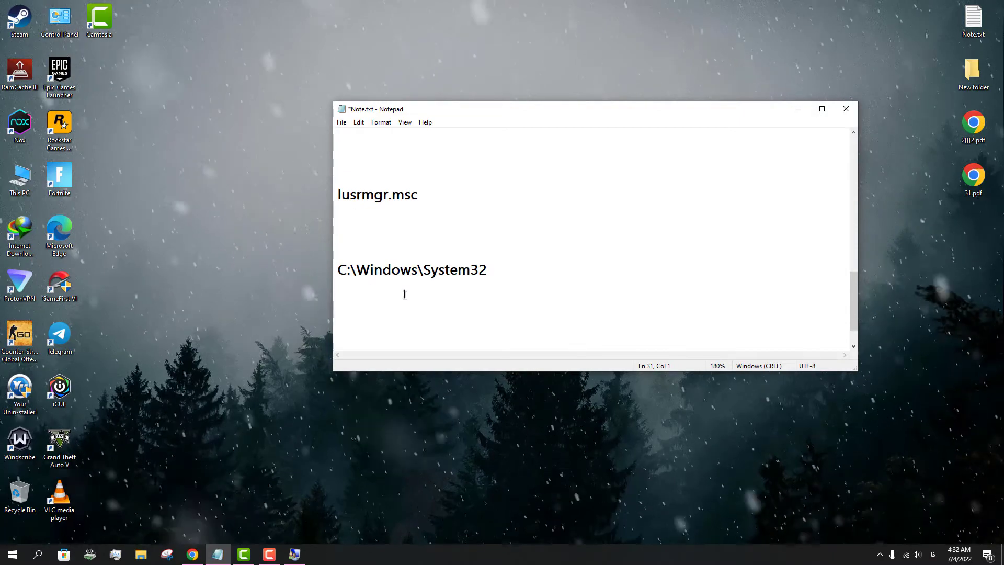
{"action": "key", "text": "alt+Tab"}
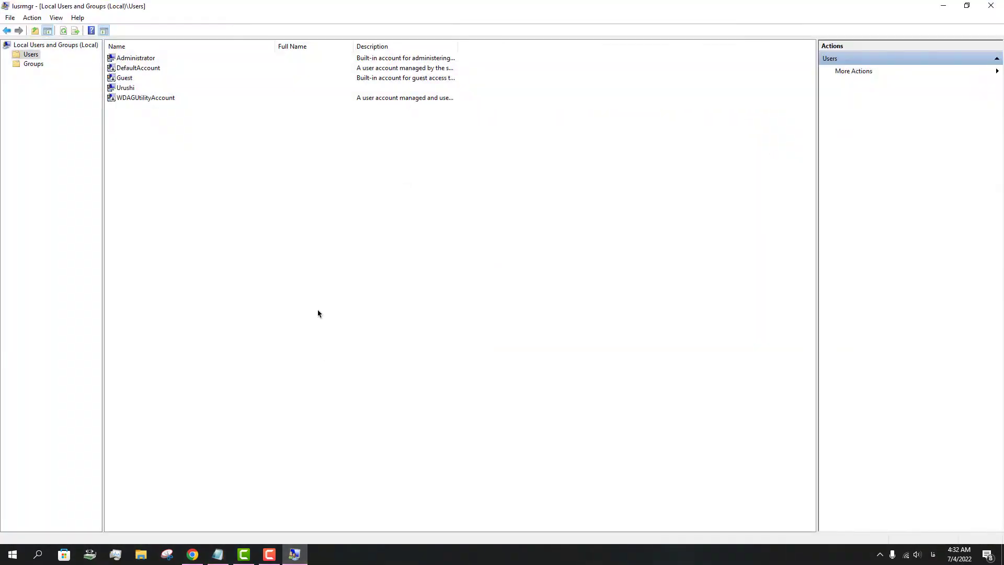
{"action": "right_click", "coordinate": [124, 87]}
{"action": "right_click", "coordinate": [114, 101]}
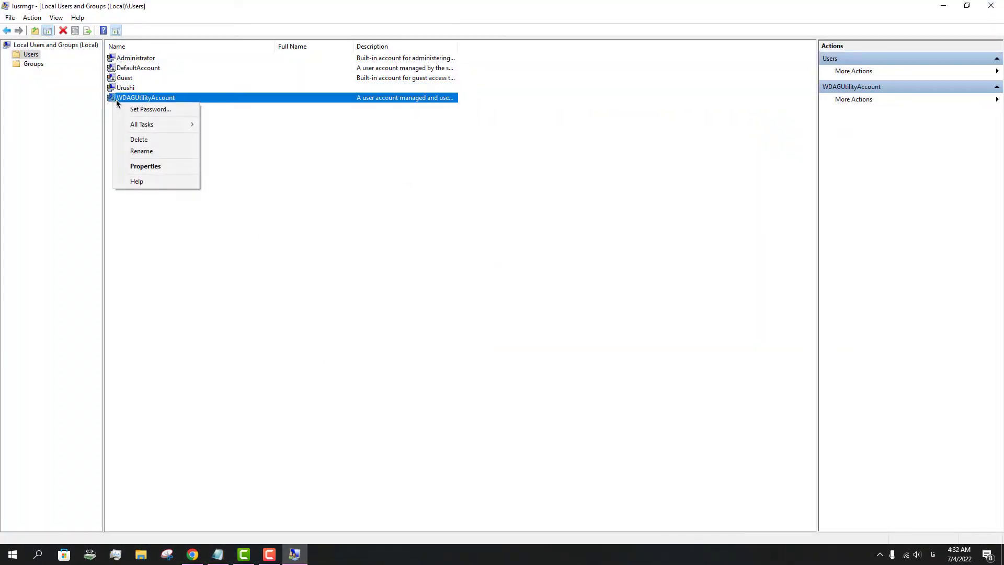
{"action": "right_click", "coordinate": [130, 68]}
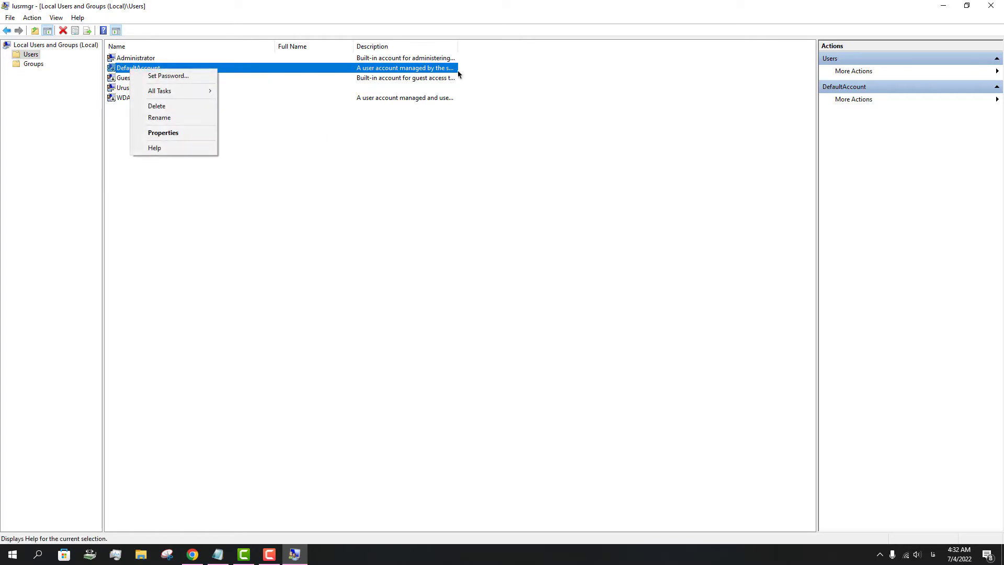
{"action": "left_click", "coordinate": [412, 222]}
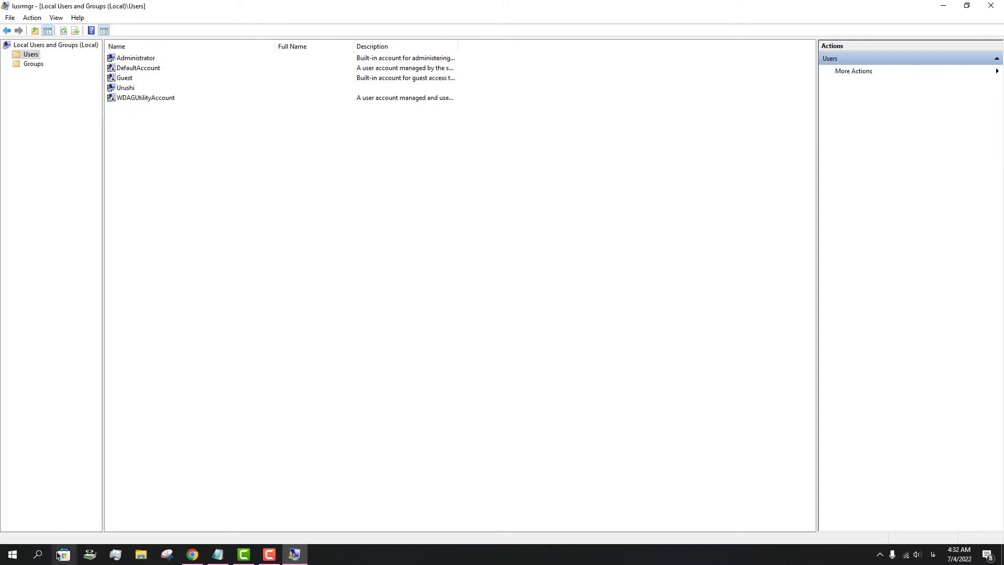
{"action": "left_click", "coordinate": [38, 555]}
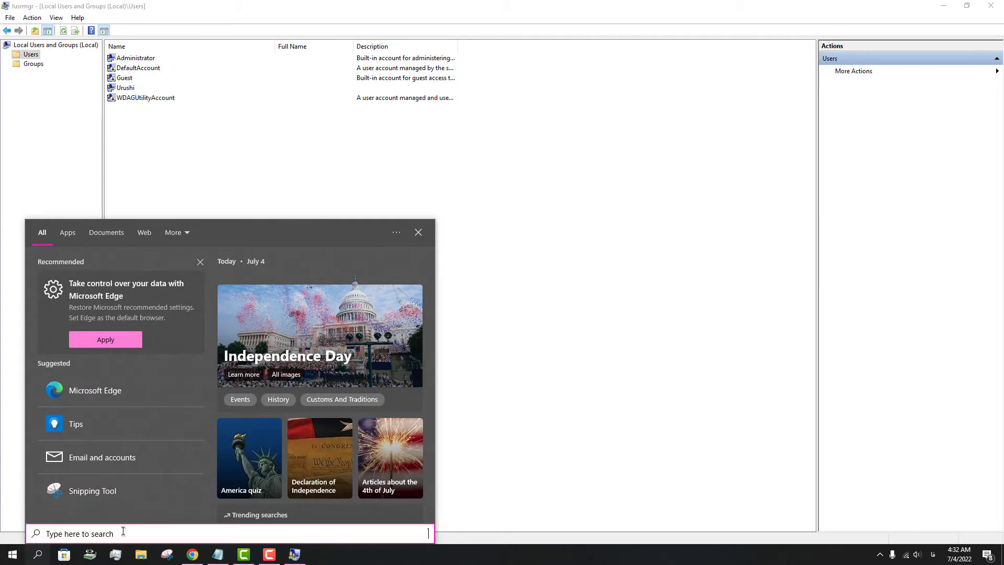
{"action": "type", "text": "cmd"}
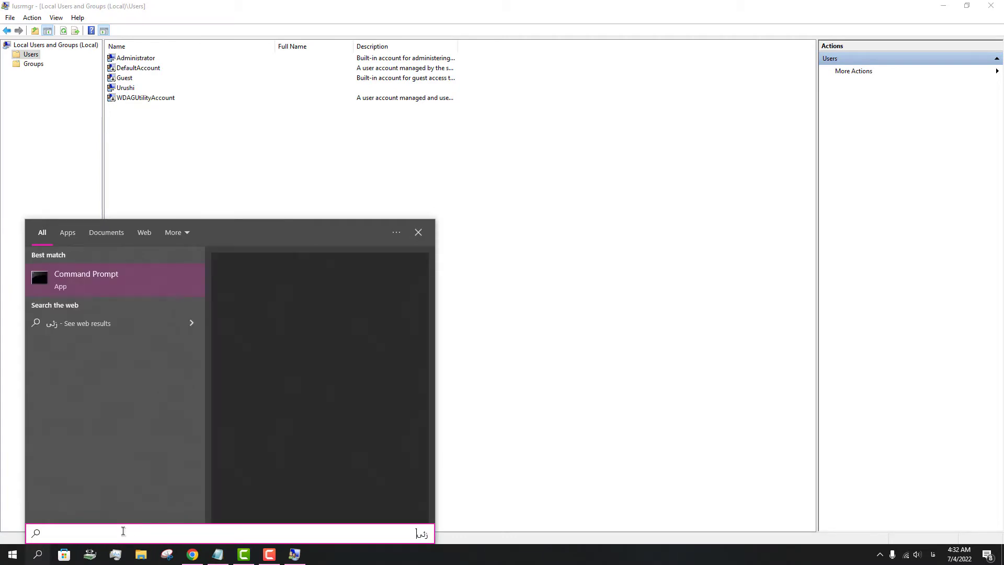
{"action": "key", "text": "Return"}
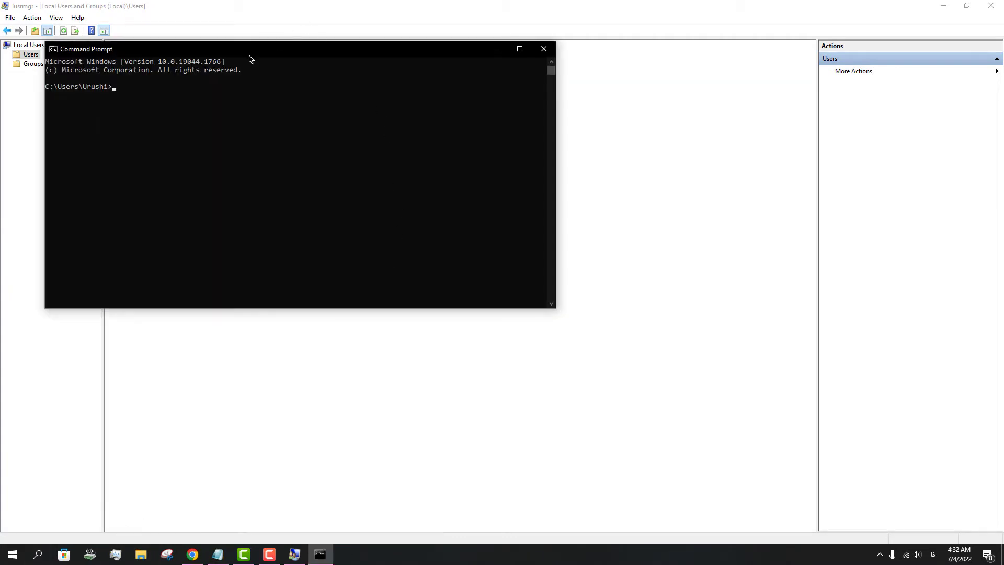
{"action": "left_click_drag", "start_coordinate": [249, 59], "coordinate": [431, 205]}
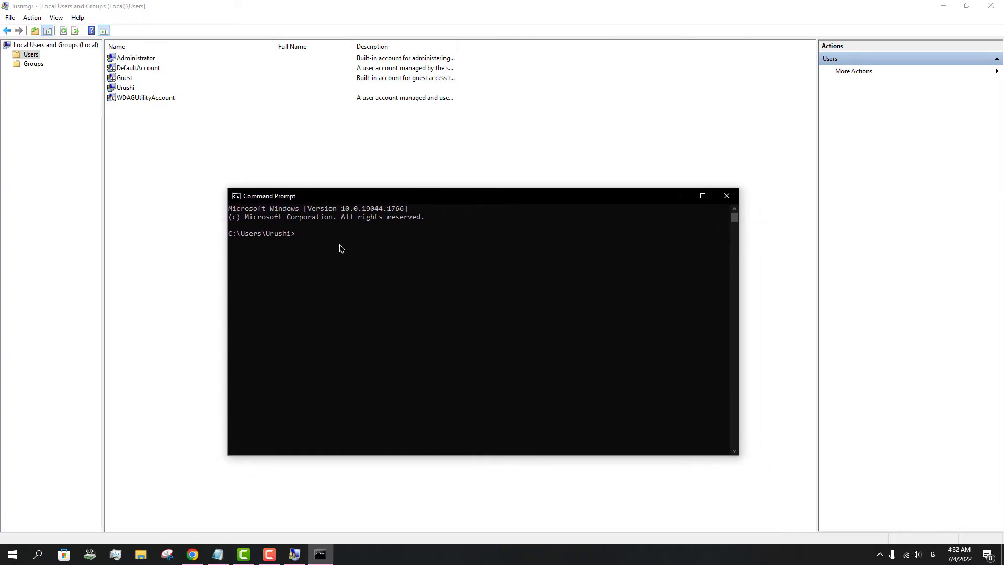
{"action": "left_click", "coordinate": [727, 197]}
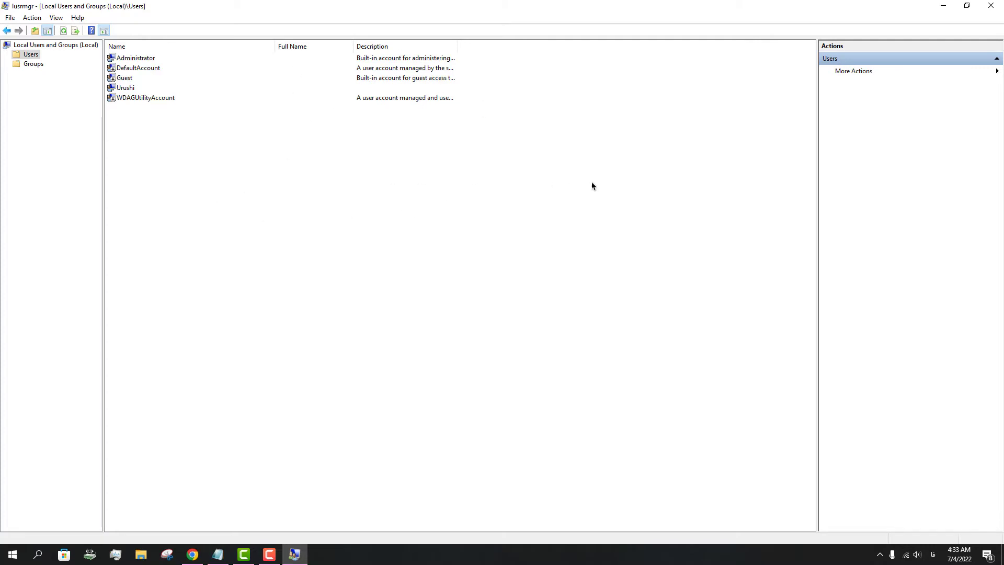
Step: Review the account status options in the built-in Administrator account's properties and close the dialog
{"action": "right_click", "coordinate": [121, 58]}
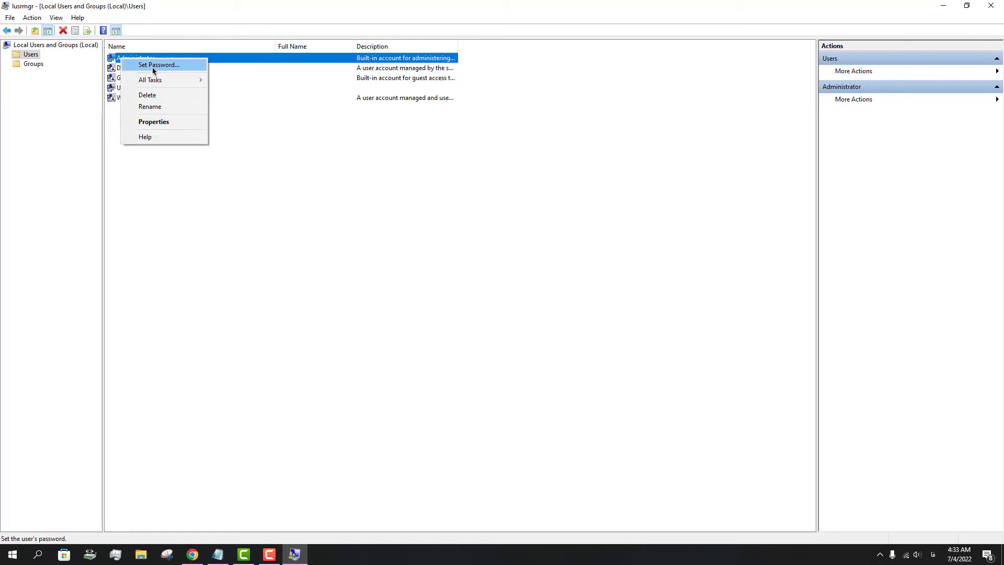
{"action": "left_click", "coordinate": [153, 121]}
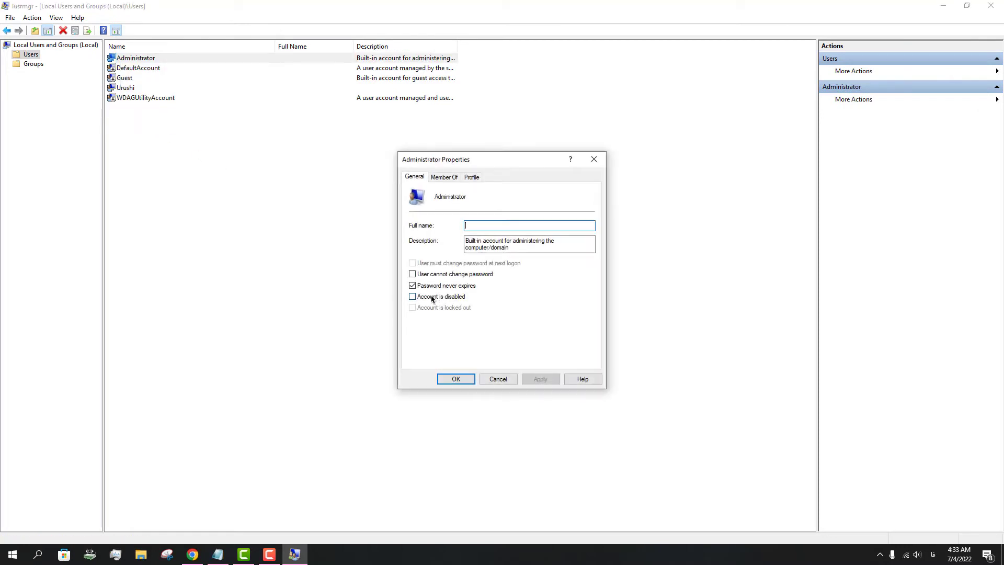
{"action": "left_click", "coordinate": [455, 379]}
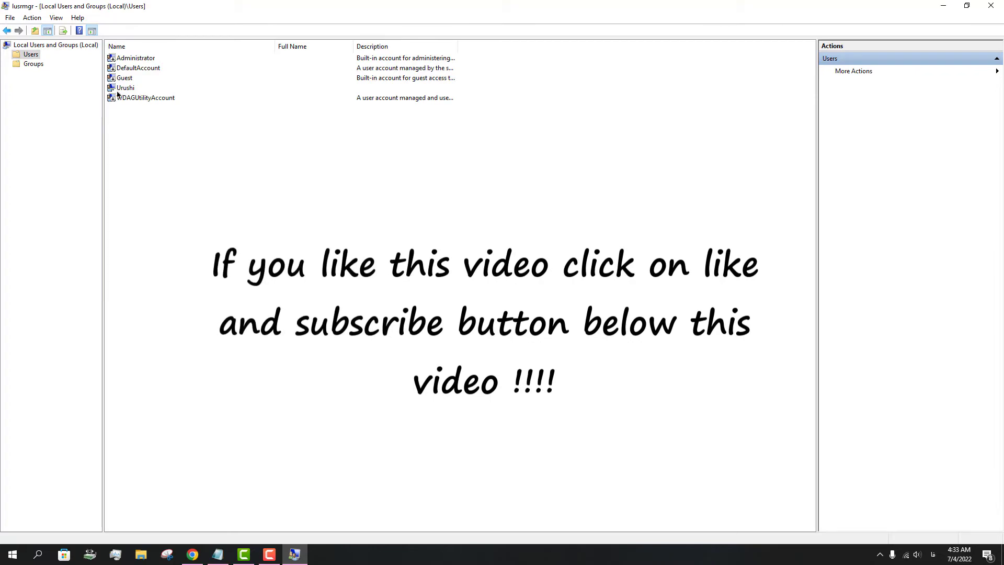
Step: Minimize the Local Users and Groups window and copy the path C:\Windows\System32 from the note
{"action": "left_click", "coordinate": [942, 5]}
{"action": "left_click", "coordinate": [428, 194]}
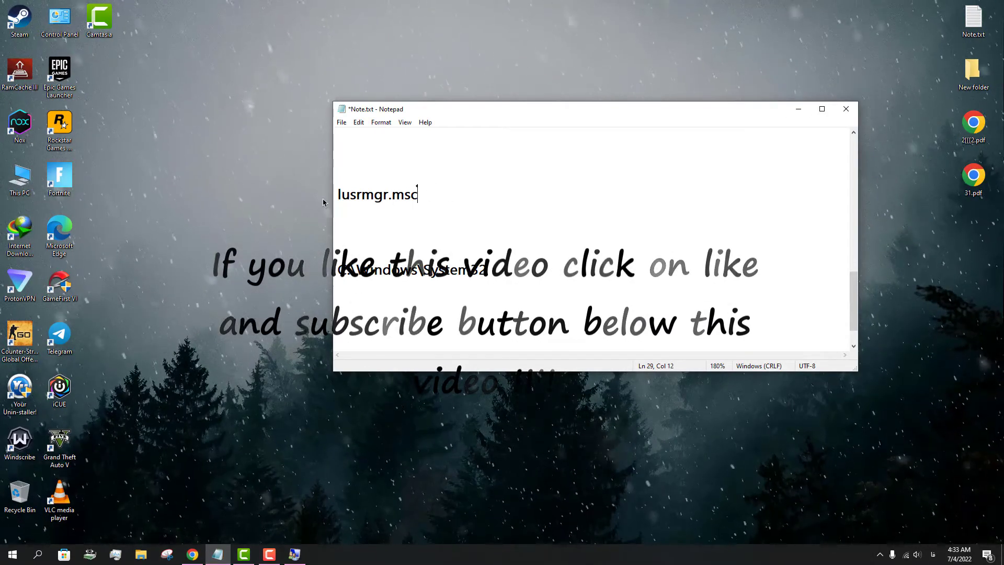
{"action": "triple_click", "coordinate": [477, 270]}
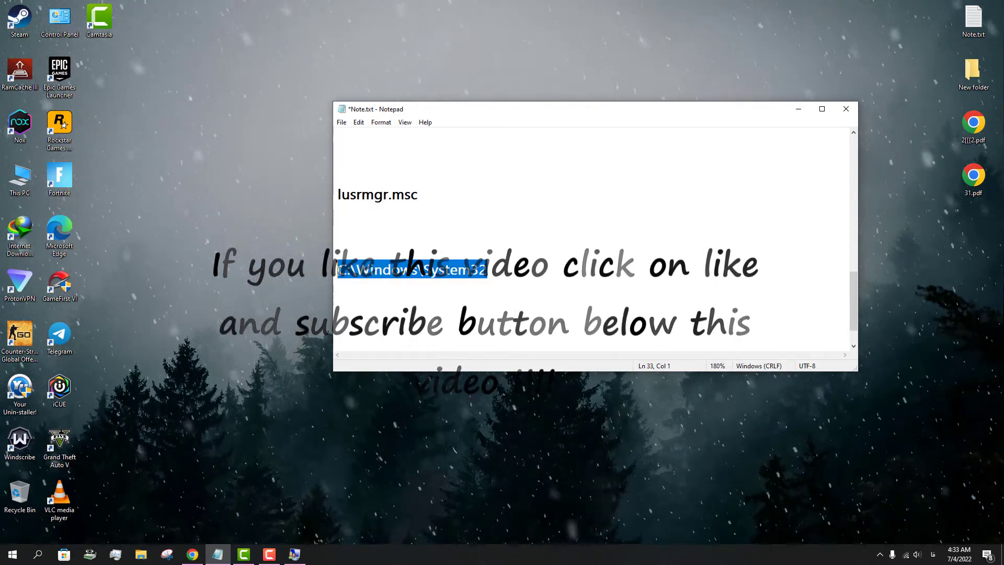
{"action": "right_click", "coordinate": [372, 273]}
{"action": "left_click", "coordinate": [397, 304]}
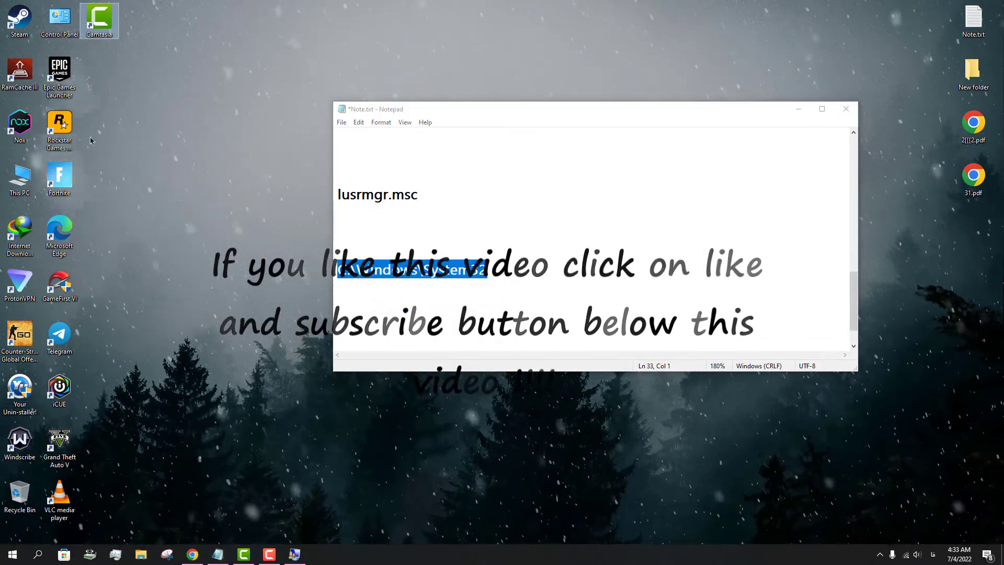
Step: Open This PC and go to C:\Windows\System32 using the copied path
{"action": "double_click", "coordinate": [19, 177]}
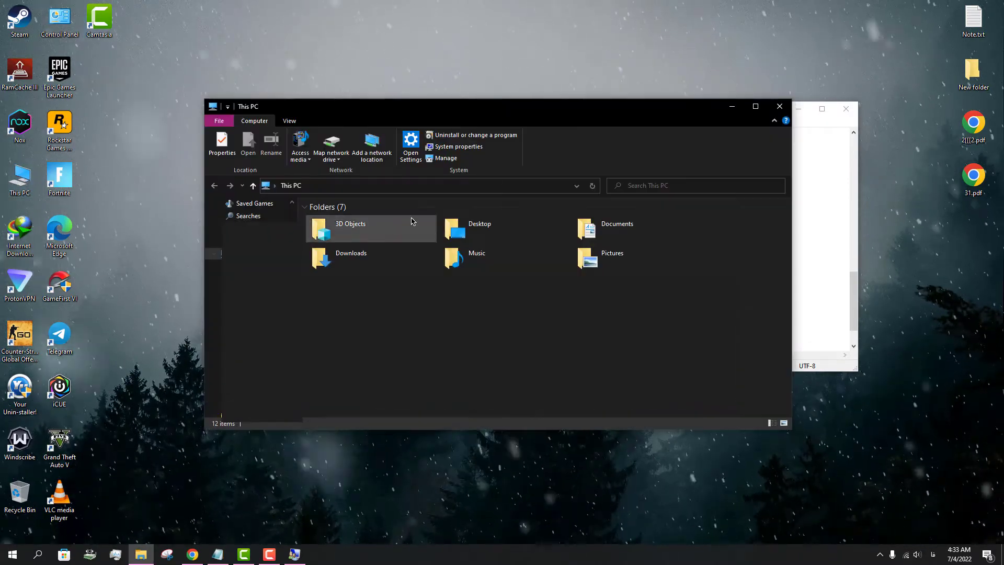
{"action": "left_click", "coordinate": [400, 186]}
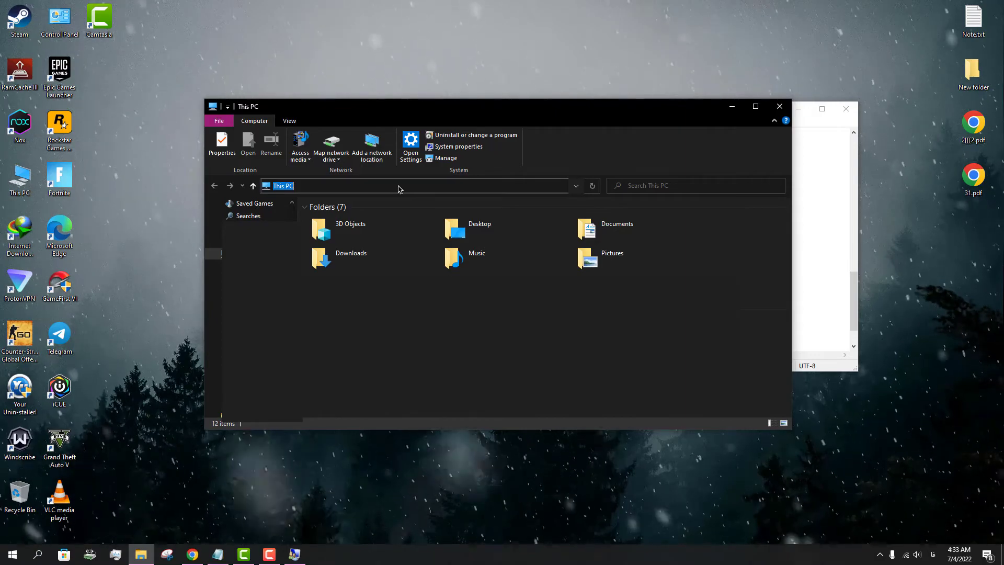
{"action": "key", "text": "ctrl+v"}
{"action": "key", "text": "Return"}
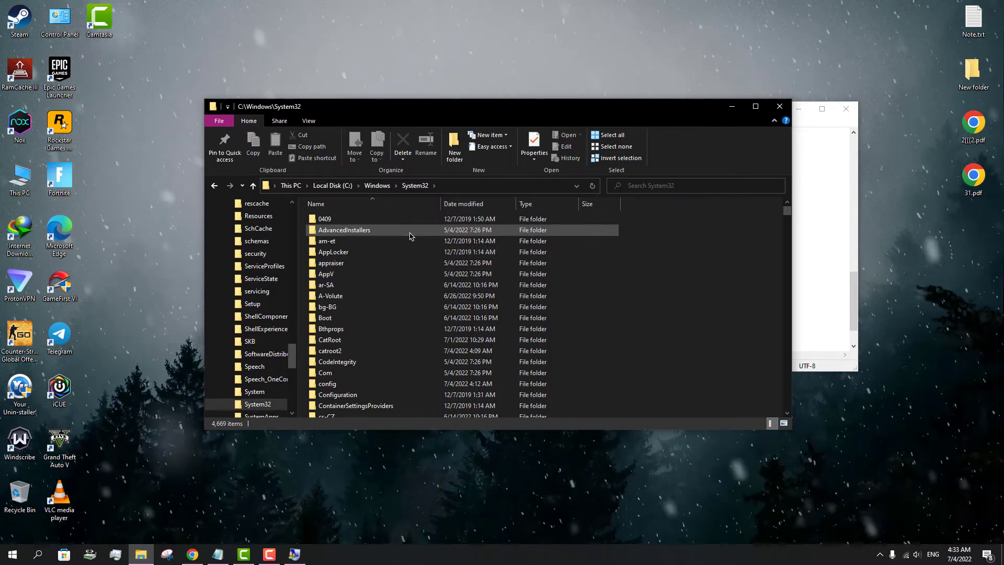
Step: Try to locate lusrmgr.msc in the System32 folder by jumping through entries by their initial characters
{"action": "key", "text": "l"}
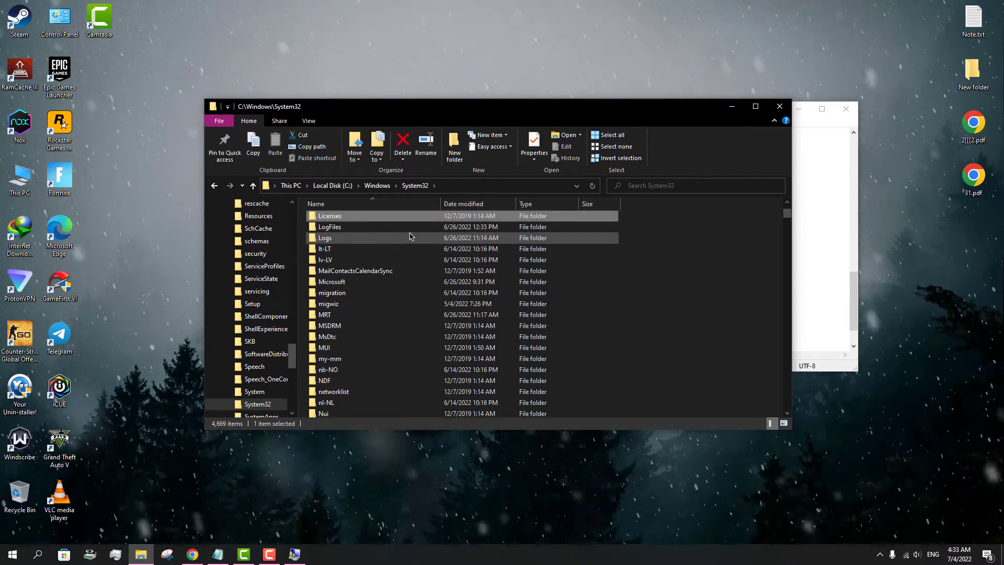
{"action": "key", "text": "u"}
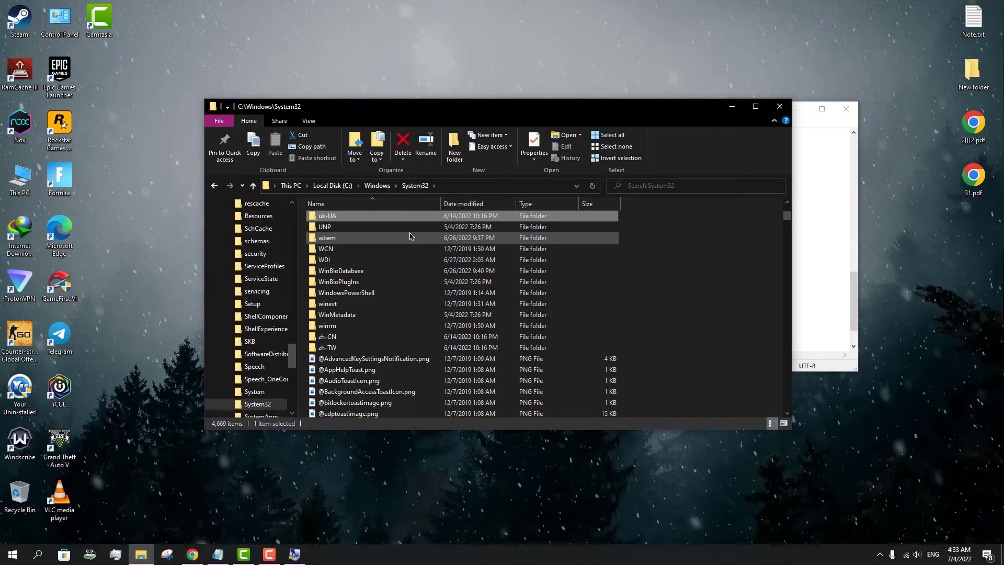
{"action": "type", "text": "l2"}
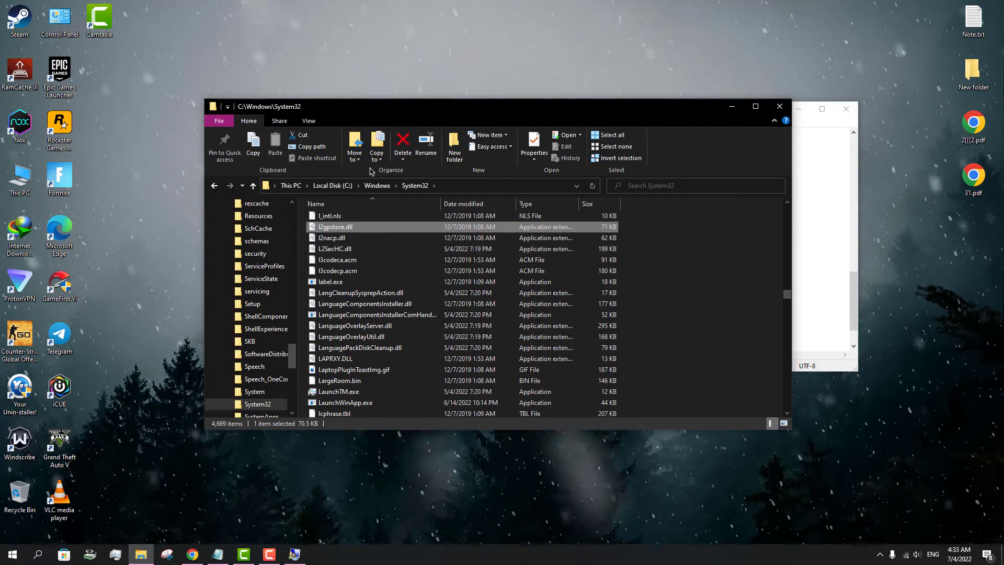
{"action": "left_click", "coordinate": [400, 184]}
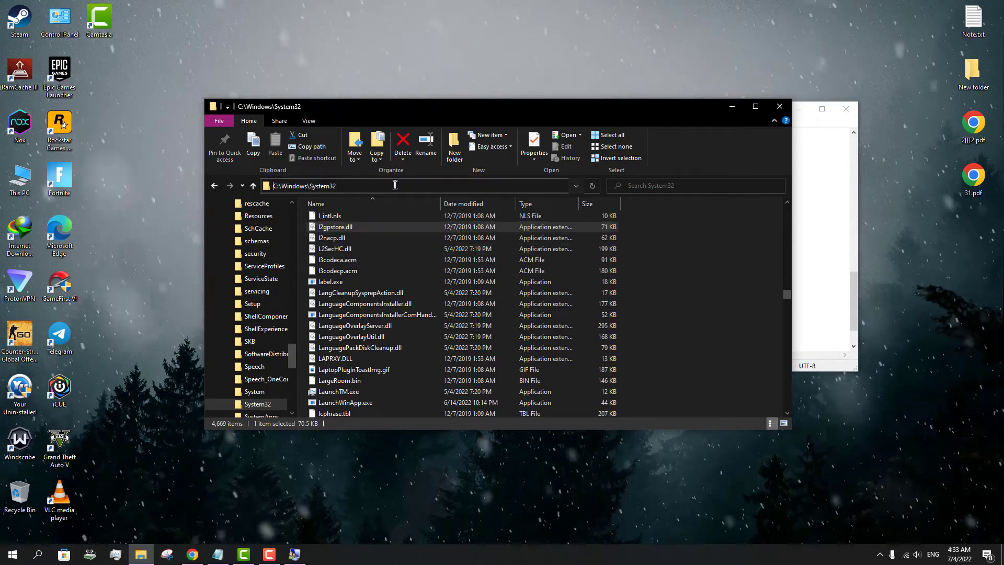
{"action": "key", "text": "Return"}
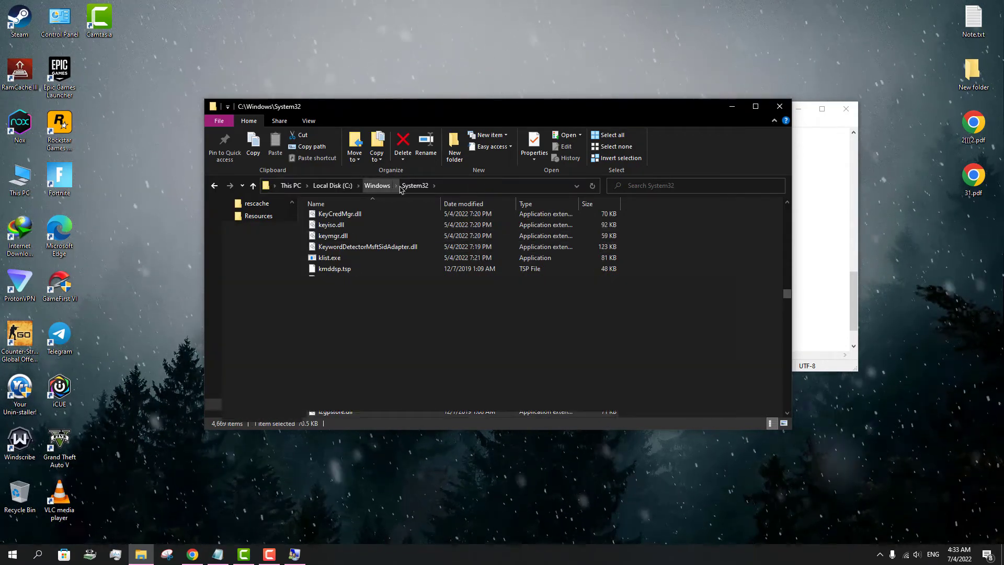
Step: Return to This PC and reopen C:\Windows\System32 by pasting the copied path again
{"action": "left_click", "coordinate": [219, 186]}
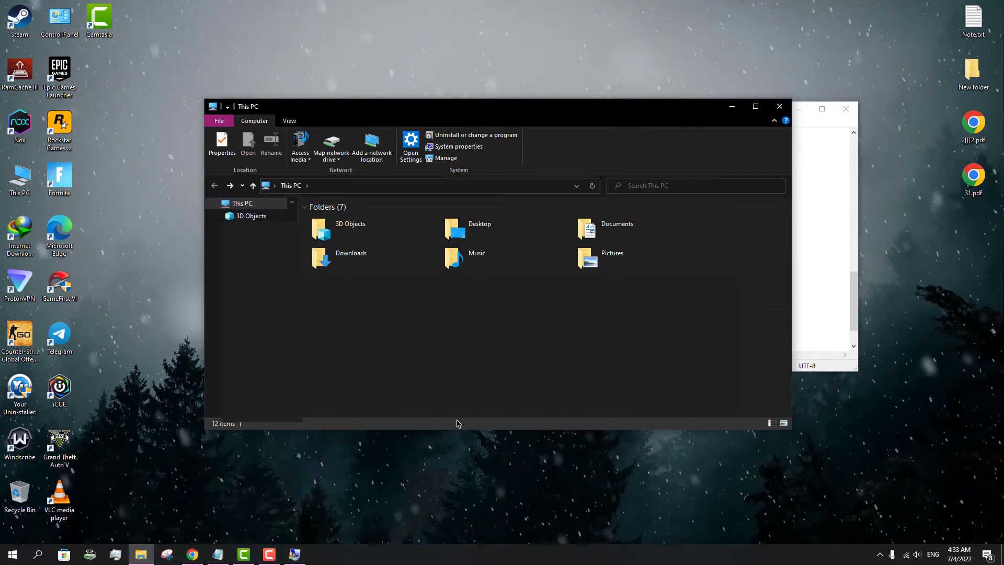
{"action": "left_click", "coordinate": [337, 187]}
{"action": "right_click", "coordinate": [339, 187]}
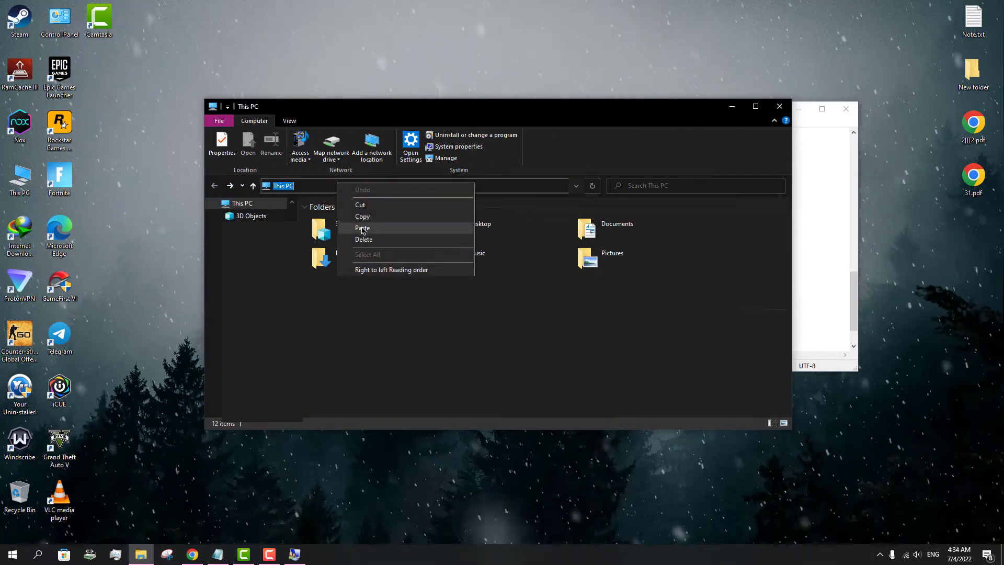
{"action": "left_click", "coordinate": [362, 229]}
{"action": "key", "text": "Return"}
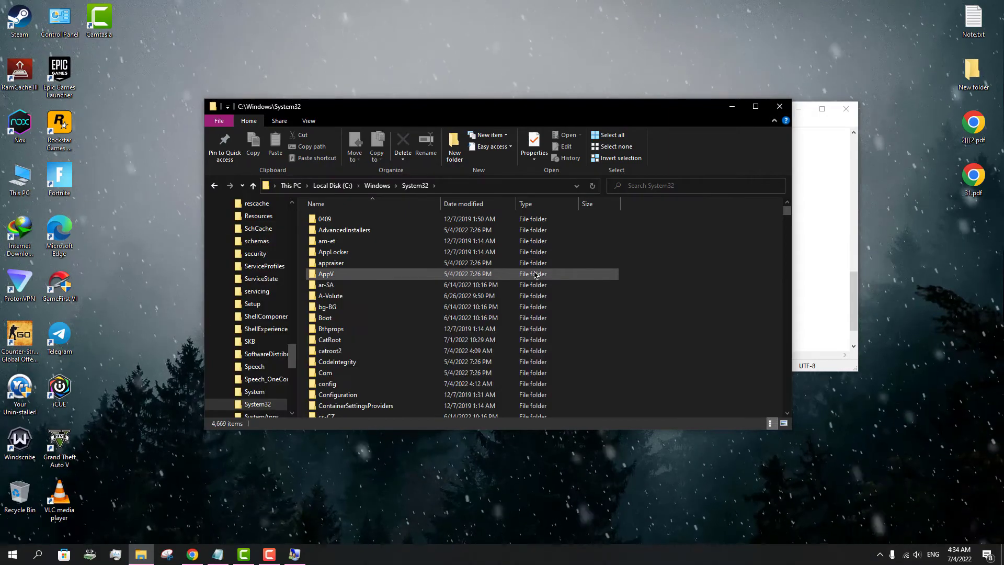
Step: Find lusrmgr.msc among the files in the System32 folder and launch it
{"action": "key", "text": "l"}
{"action": "key", "text": "l"}
{"action": "key", "text": "l"}
{"action": "key", "text": "l"}
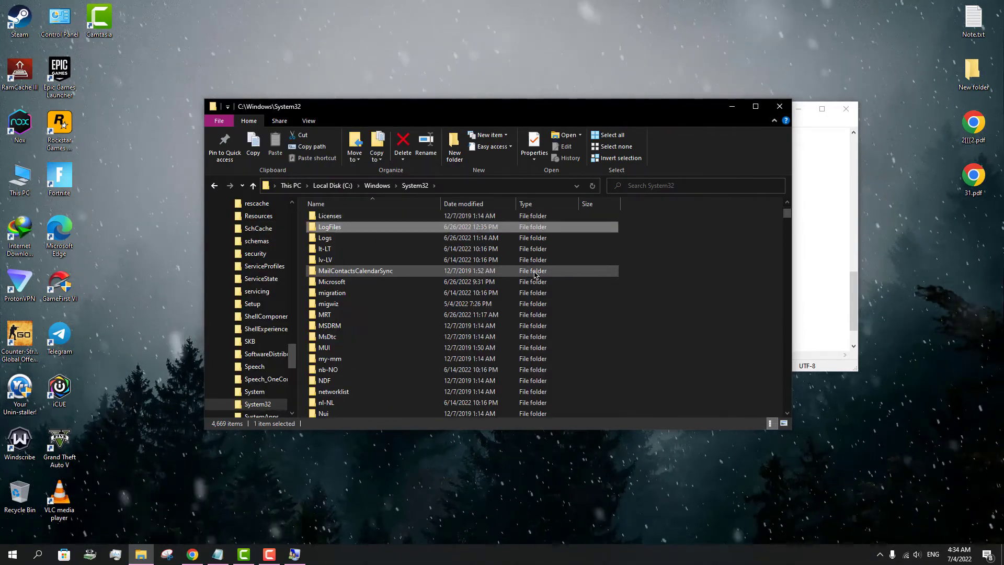
{"action": "key", "text": "l"}
{"action": "key", "text": "l"}
{"action": "key", "text": "l"}
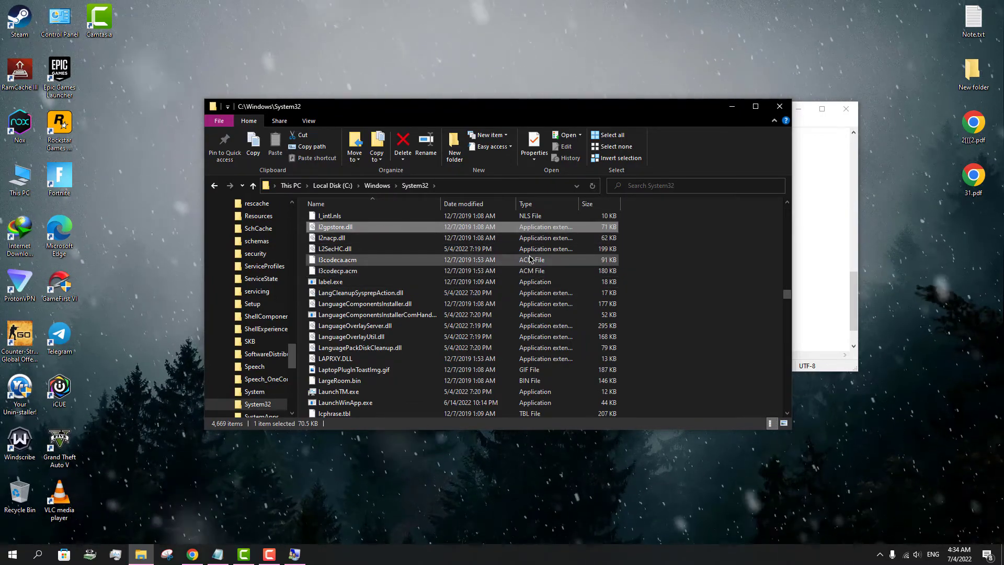
{"action": "key", "text": "u"}
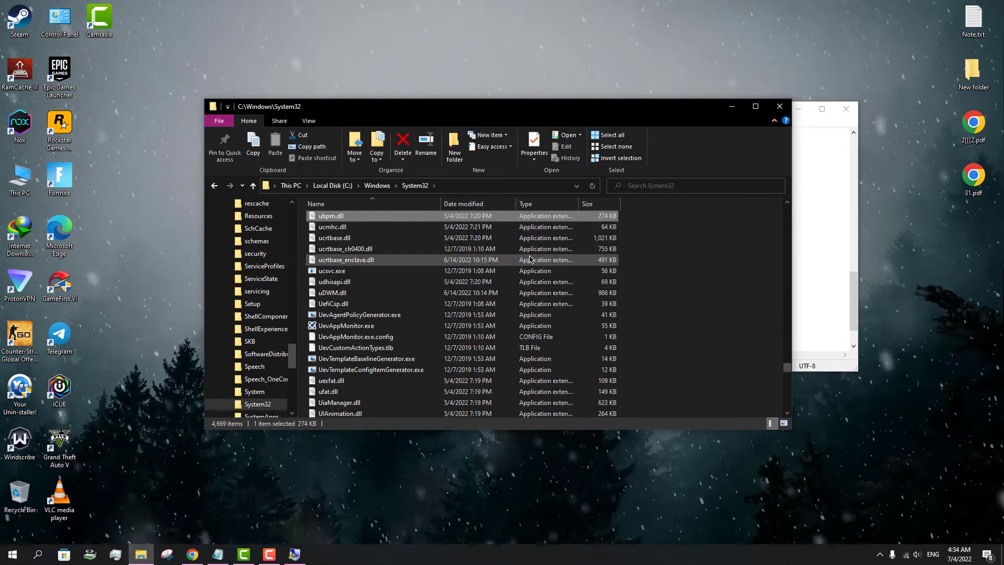
{"action": "key", "text": "l"}
{"action": "key", "text": "u"}
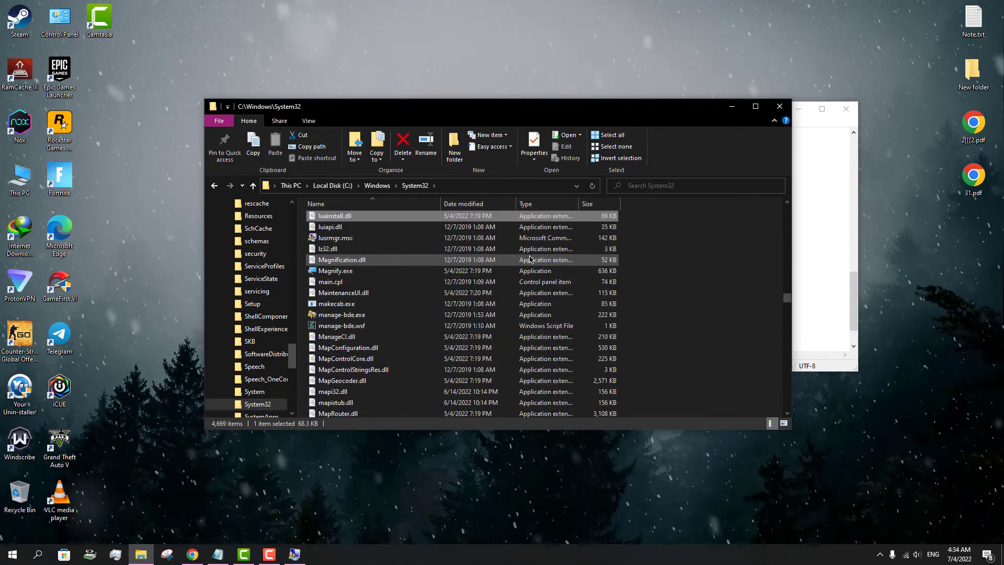
{"action": "key", "text": "i"}
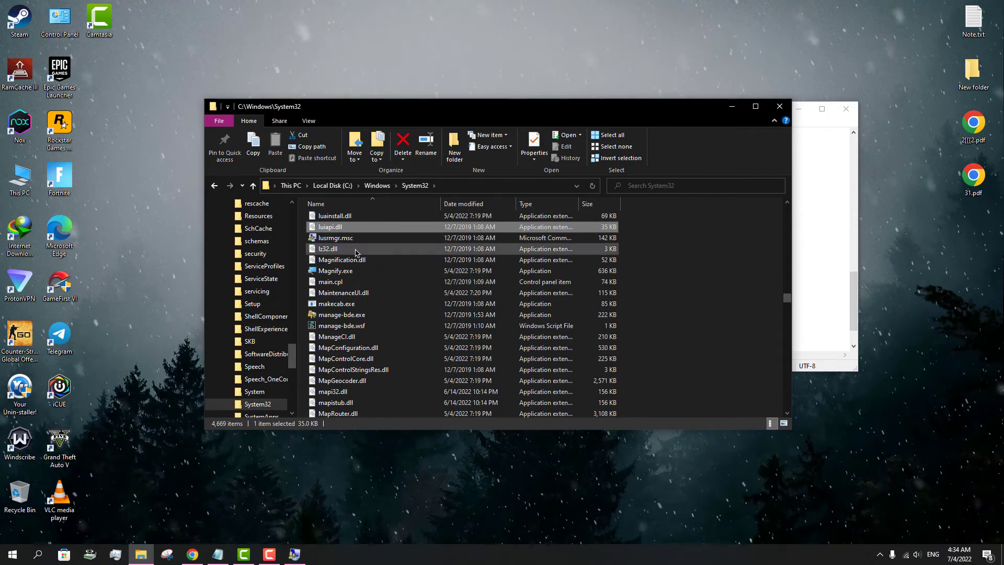
{"action": "double_click", "coordinate": [325, 240]}
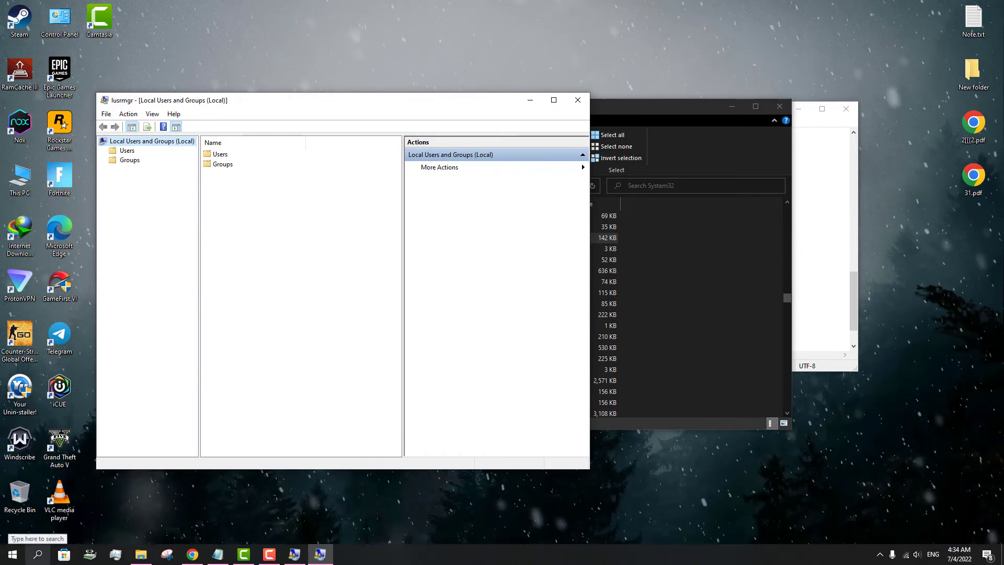
Step: Close the newly opened Local Users and Groups window and the System32 folder window, and minimize the note
{"action": "key", "text": "super+s"}
{"action": "key", "text": "Escape"}
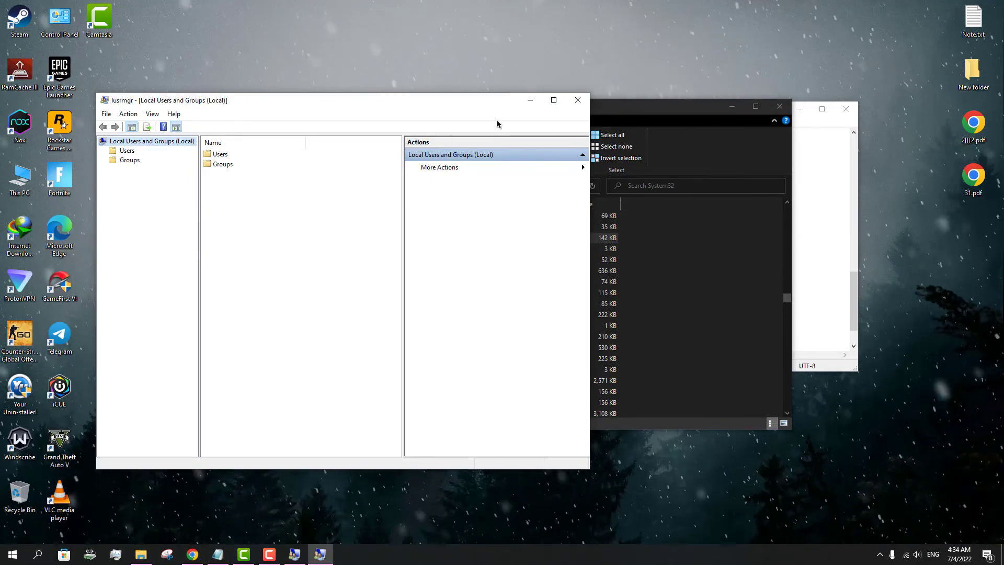
{"action": "left_click", "coordinate": [577, 100]}
{"action": "left_click", "coordinate": [779, 108]}
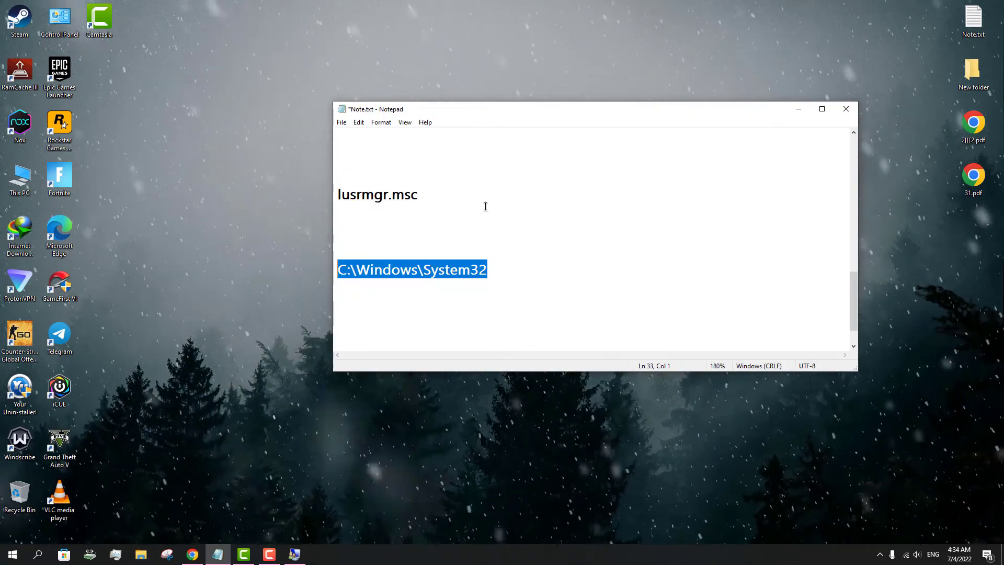
{"action": "left_click", "coordinate": [792, 114]}
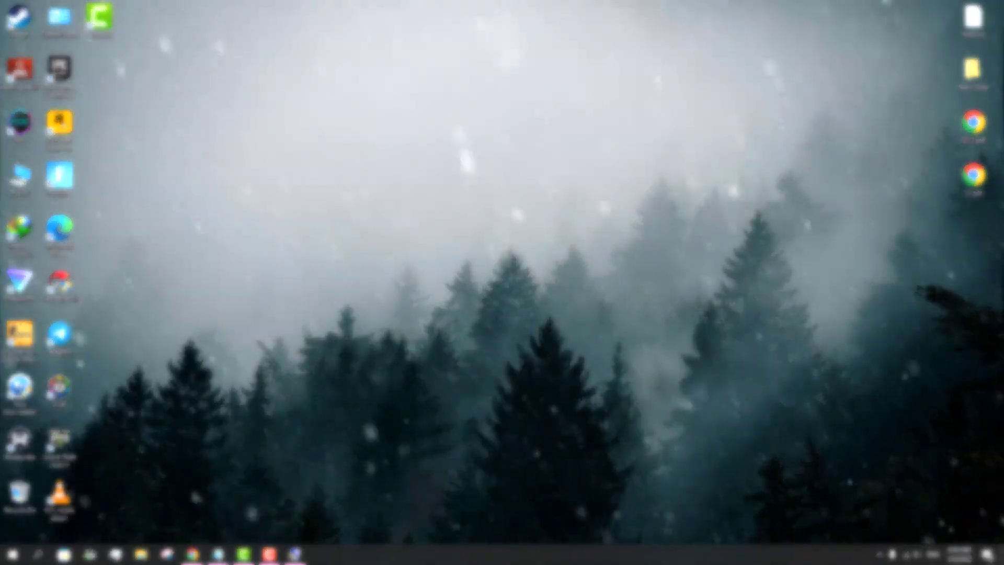